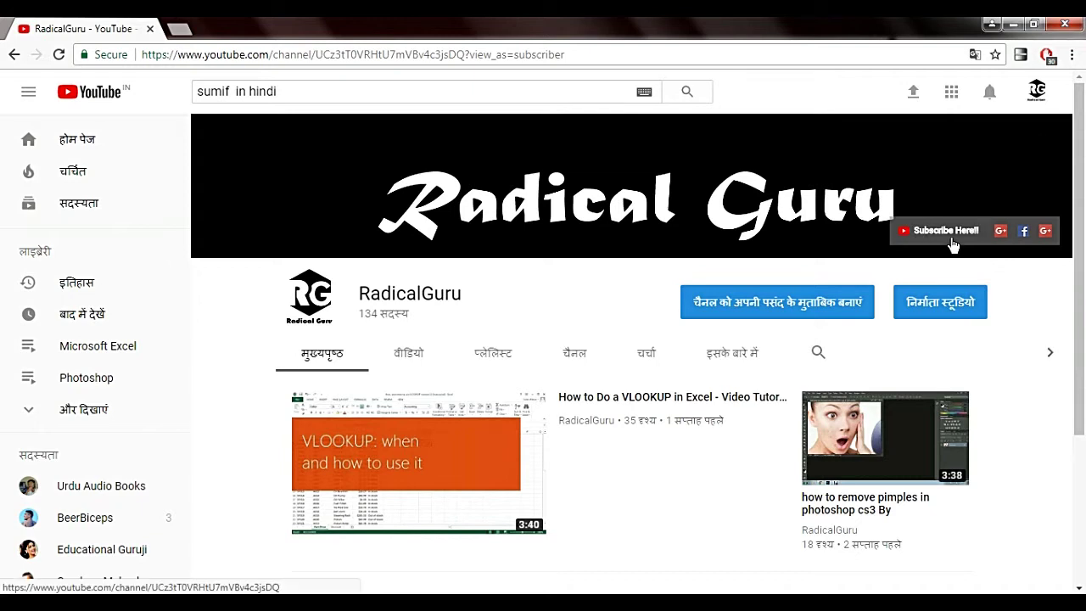
Bring up the Exm-1 number list and sales table in Excel, zoomed to 110%
scroll(1081, 191, down, 2)
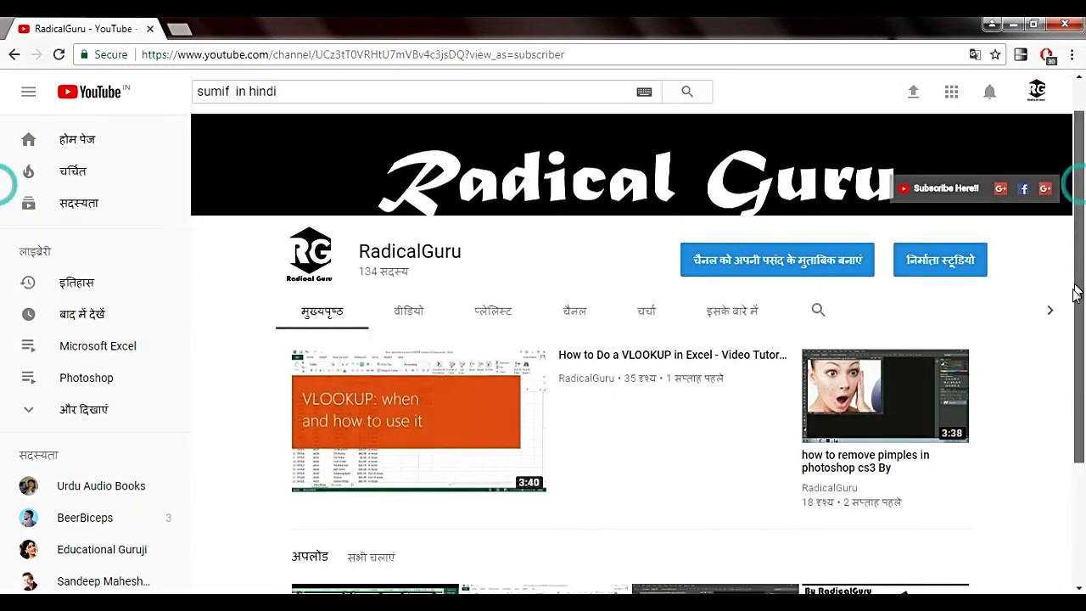
scroll(1082, 191, up, 1)
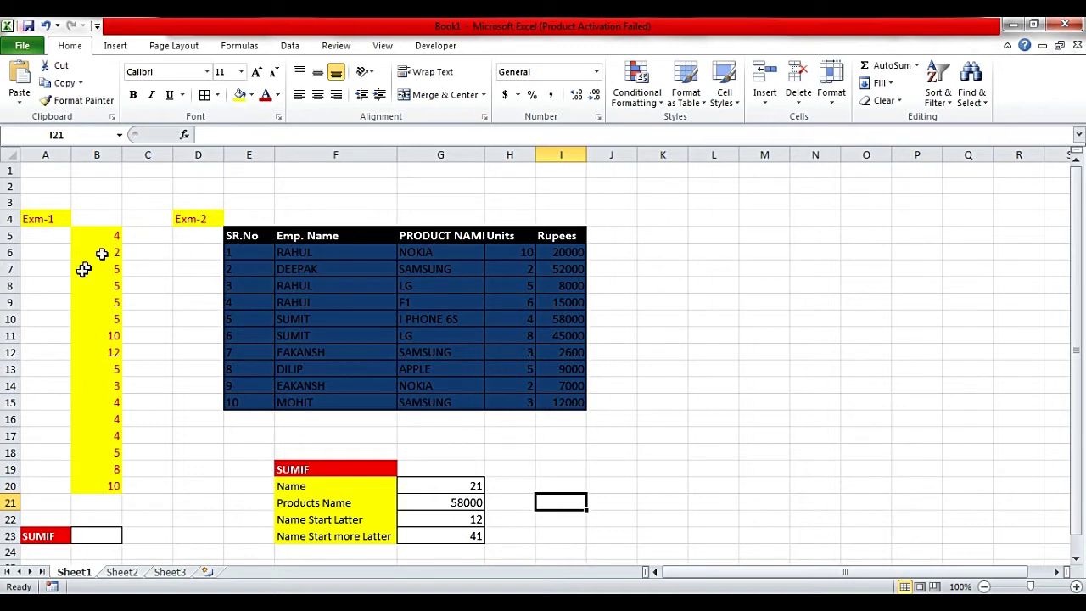
click(657, 575)
click(1075, 588)
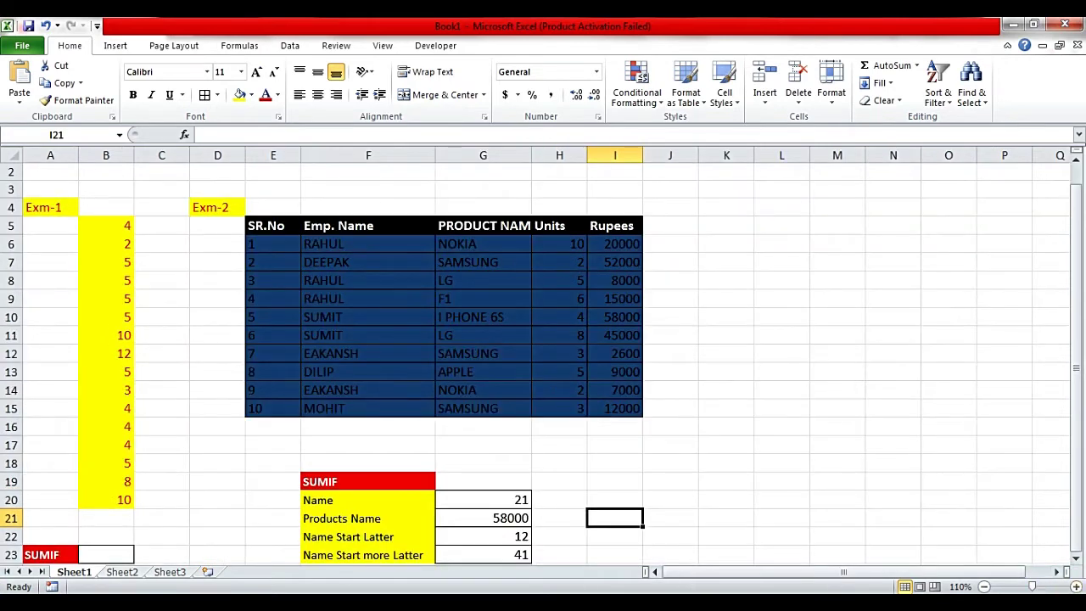
Enter =SUMIF(B5:B20,5) in B23 to total the Exm-1 values equal to 5, giving 30
click(108, 556)
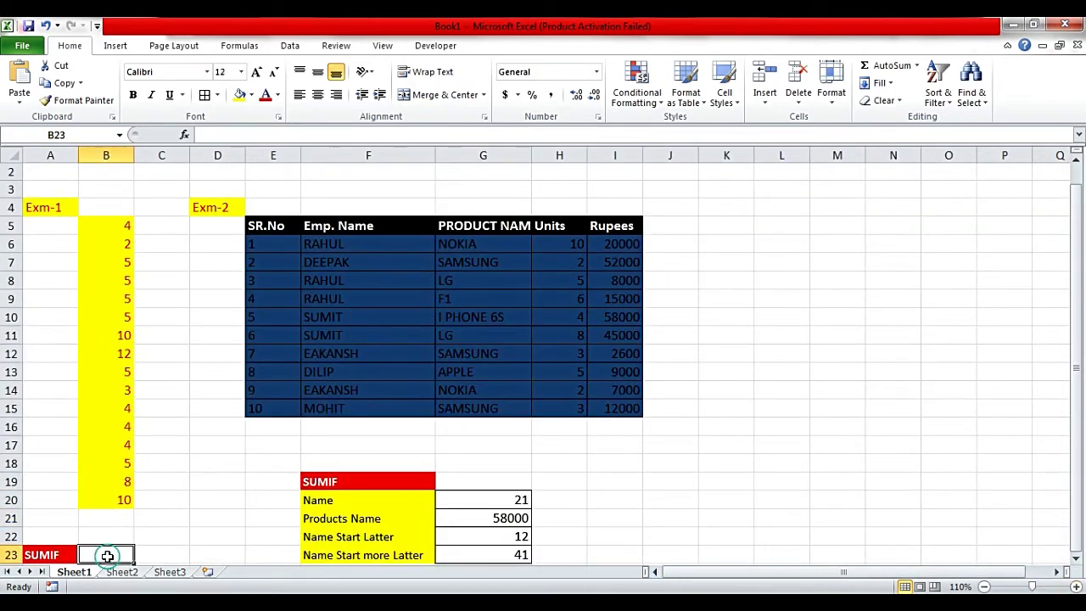
text(=)
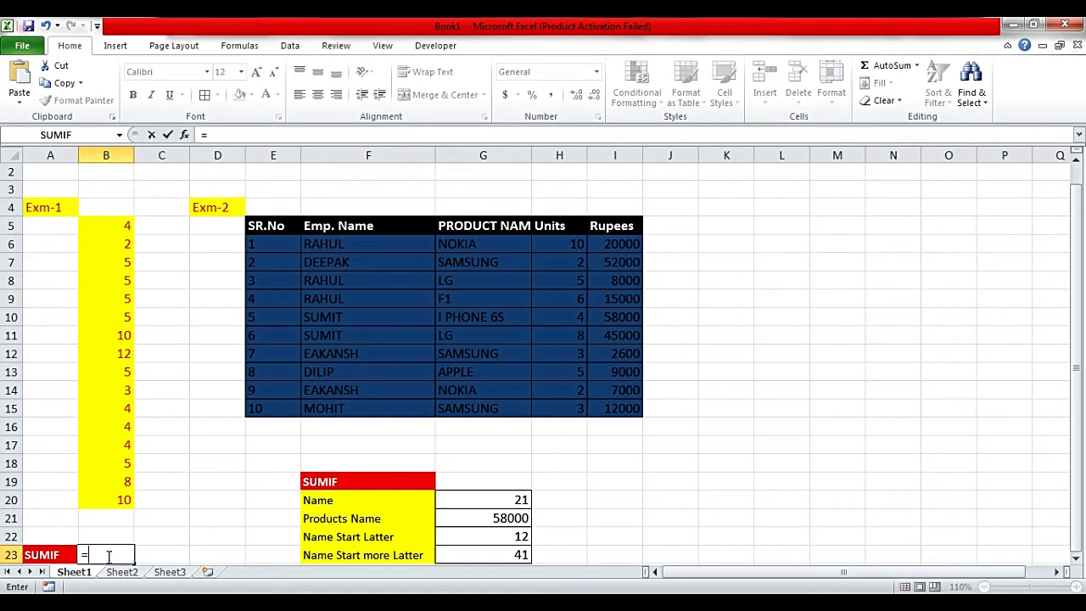
text(SUM)
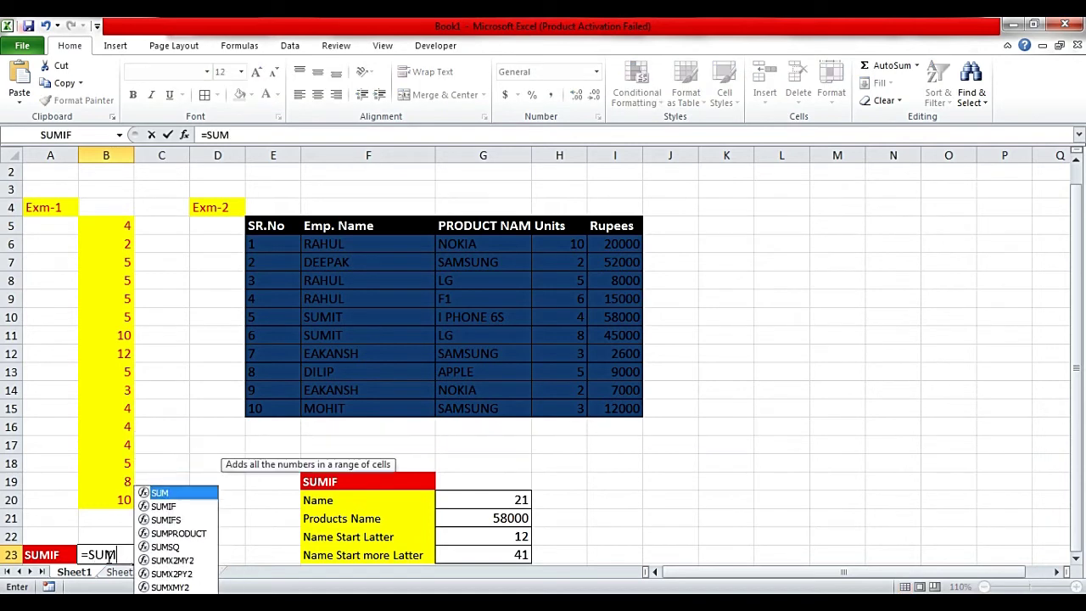
text(IF()
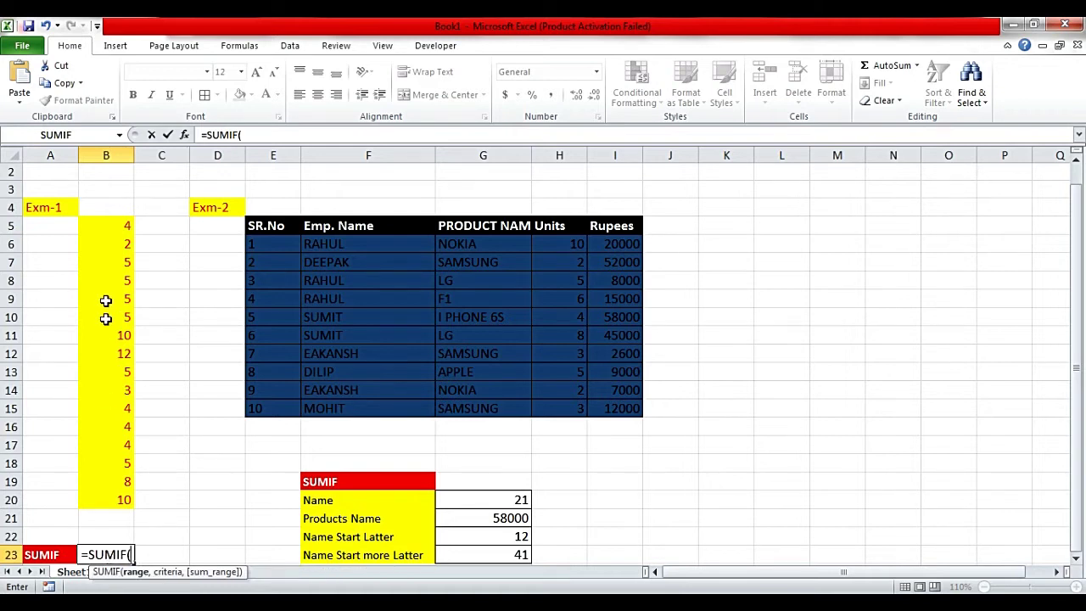
drag(108, 225, 113, 509)
text(,)
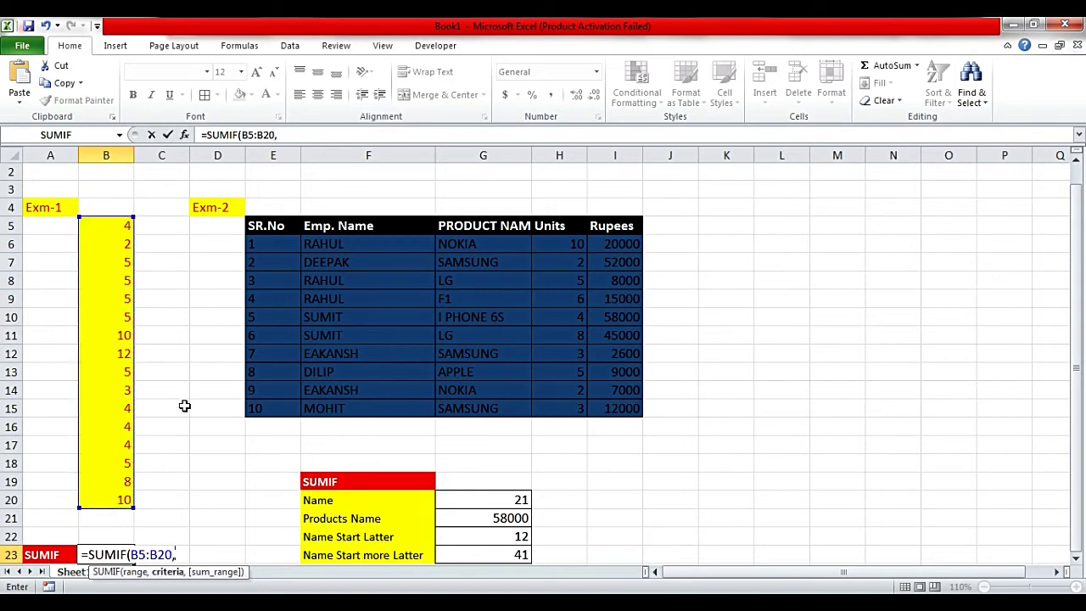
click(123, 281)
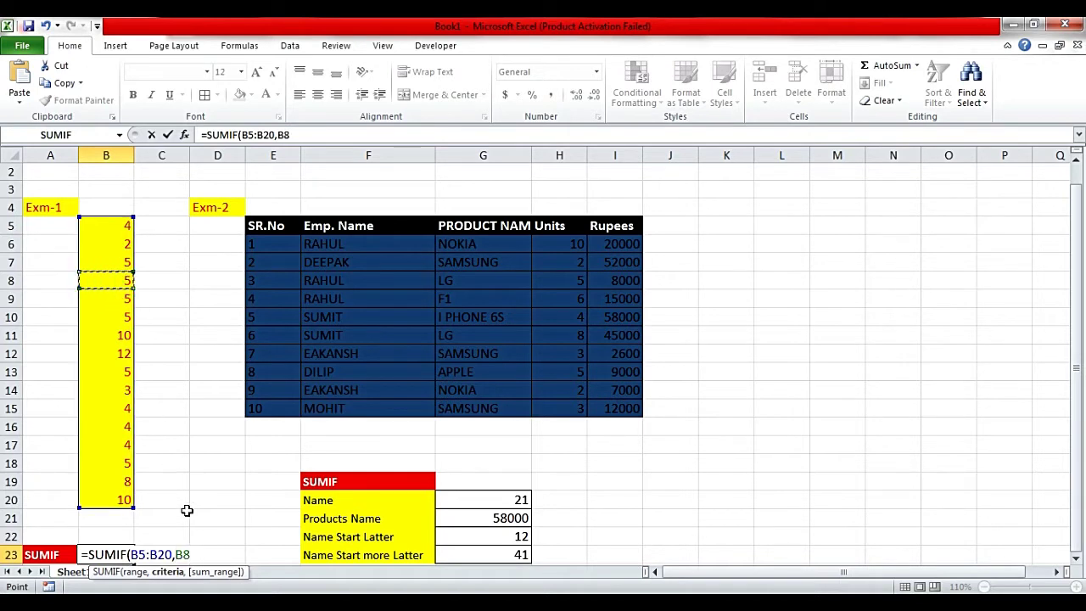
key(BackSpace)
key(BackSpace)
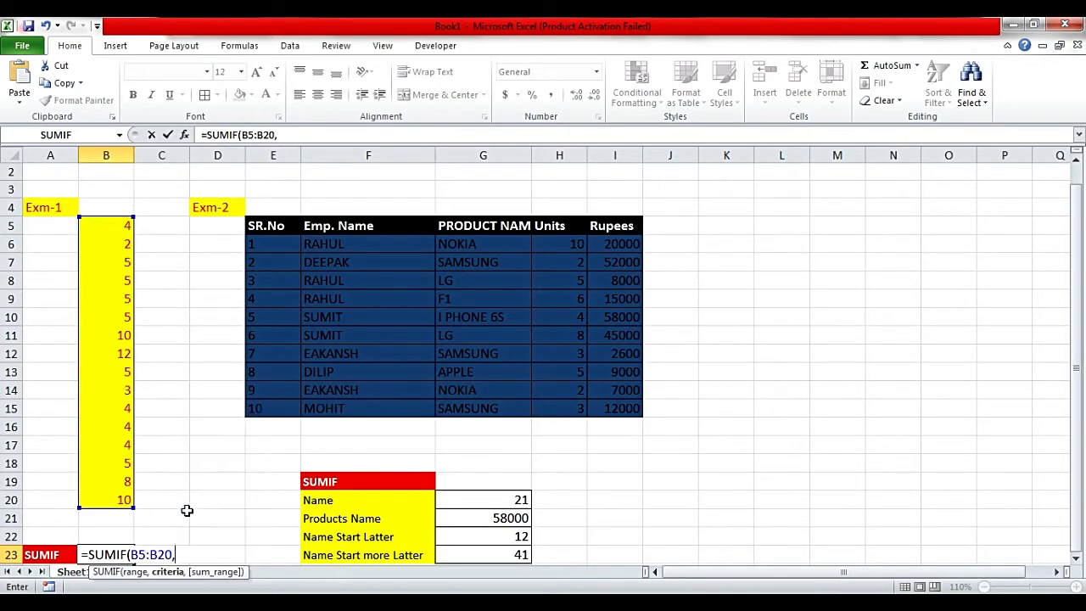
text(5,)
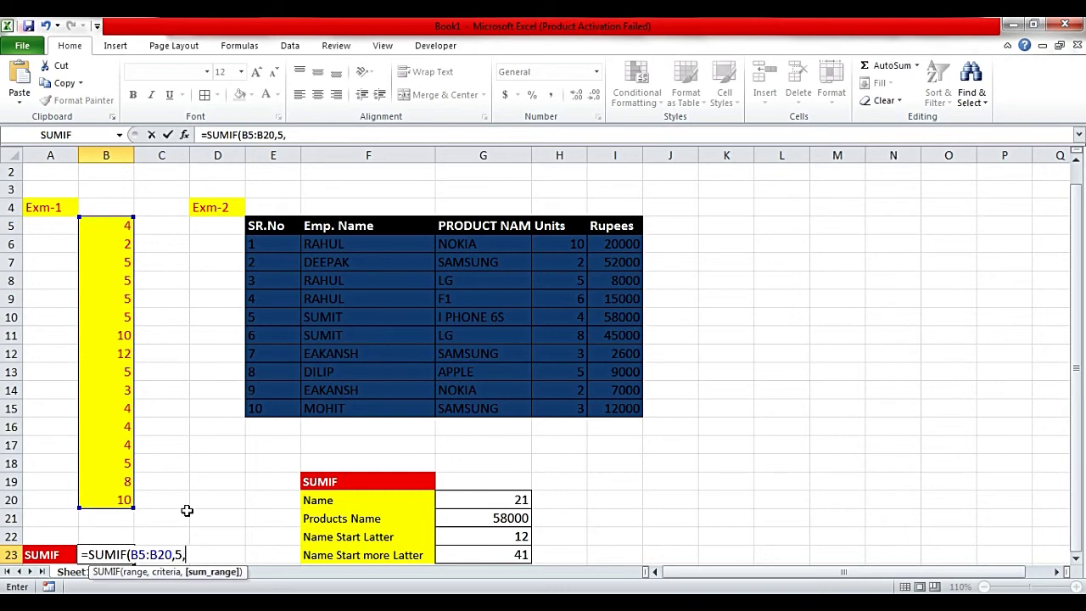
key(BackSpace)
key(Return)
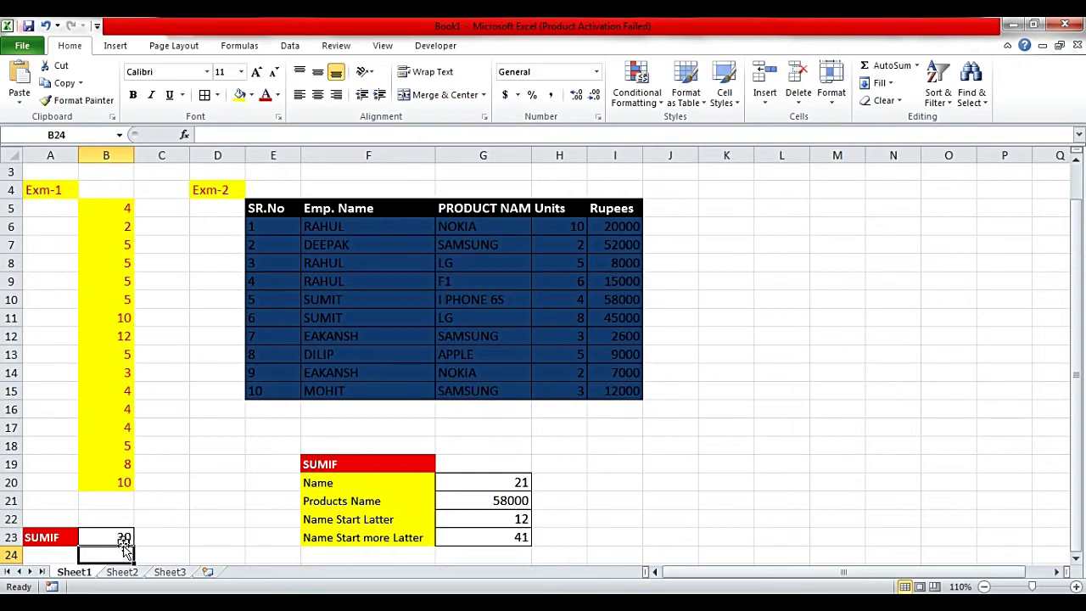
click(123, 244)
click(114, 275)
click(115, 261)
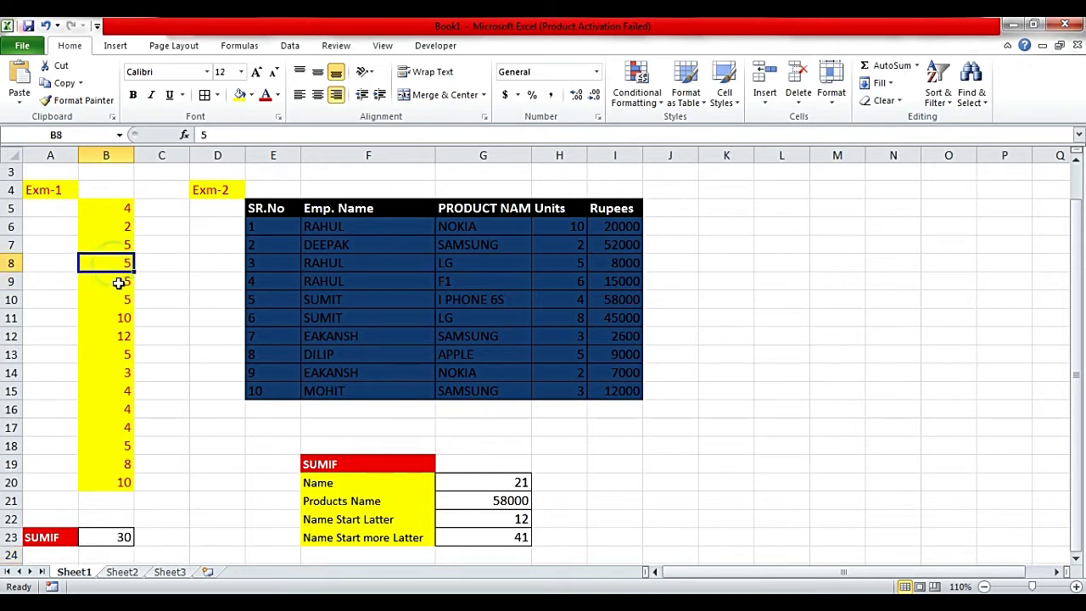
click(117, 247)
drag(117, 251, 124, 296)
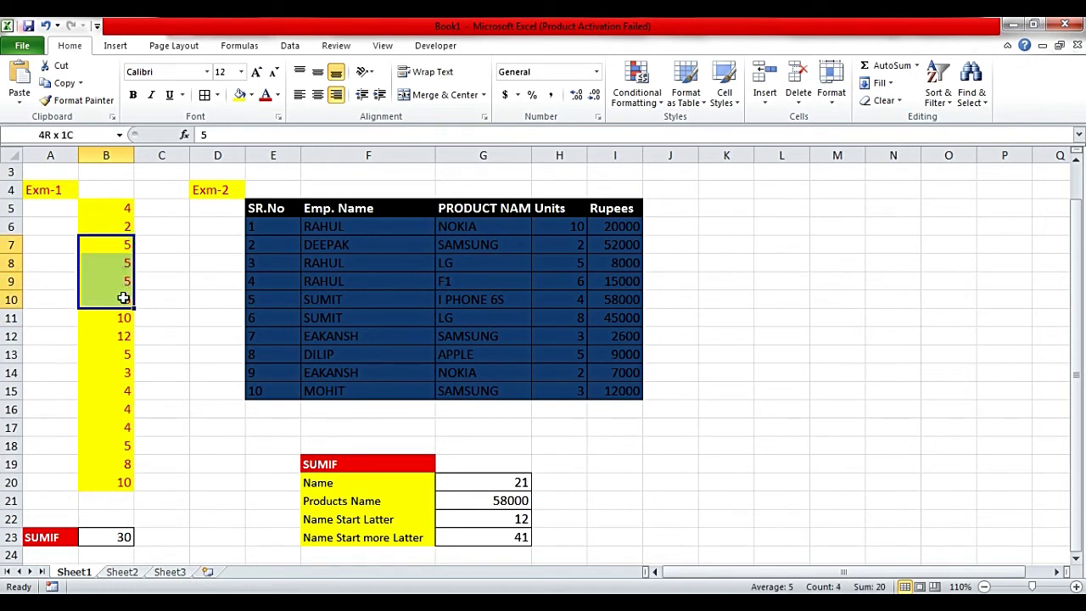
click(120, 355)
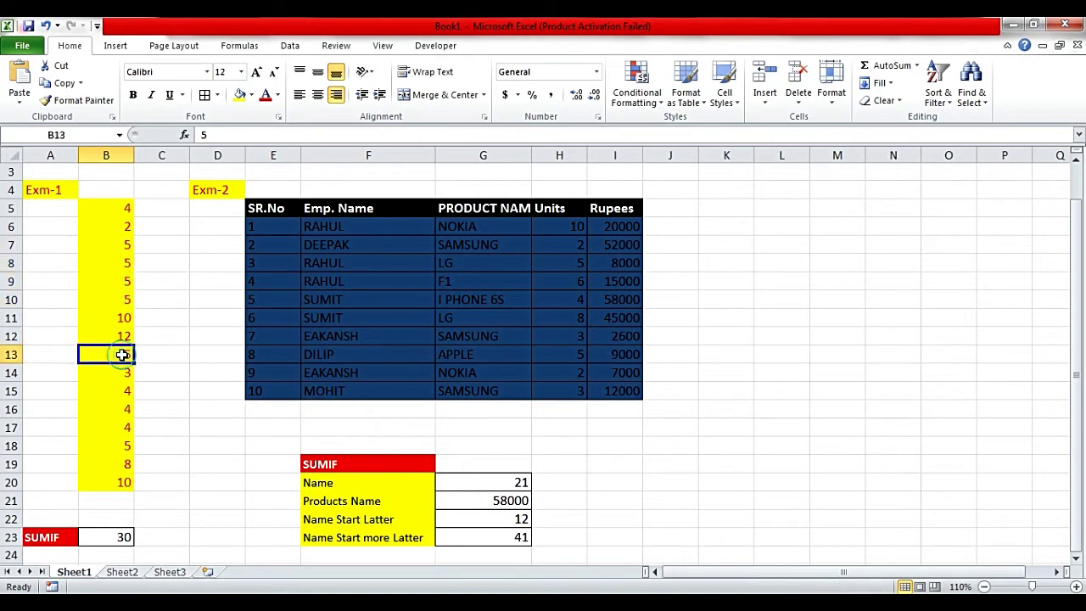
click(107, 449)
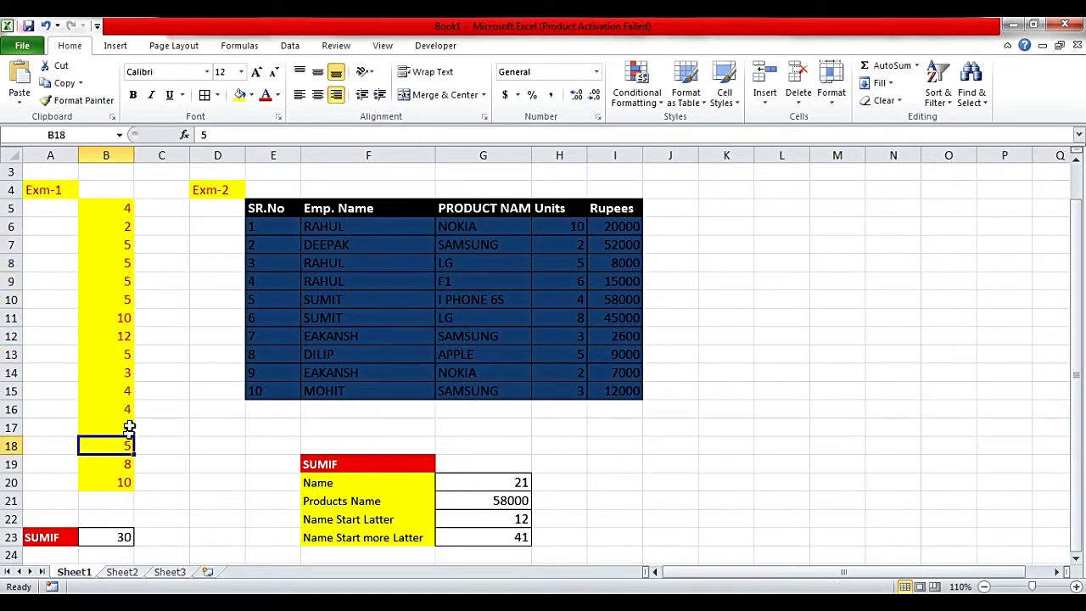
drag(103, 210, 103, 482)
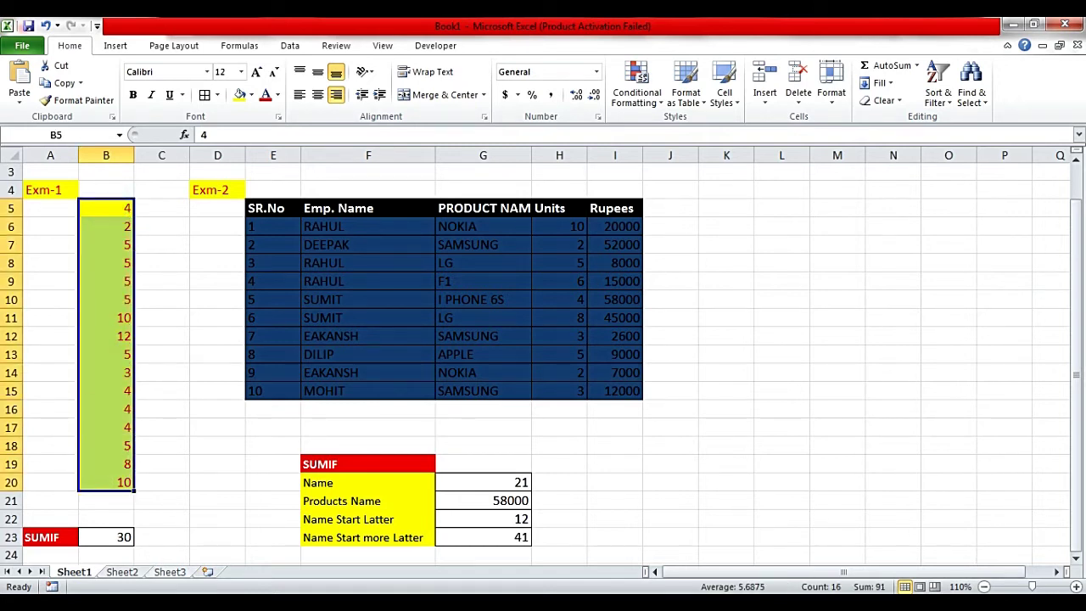
click(110, 542)
click(273, 135)
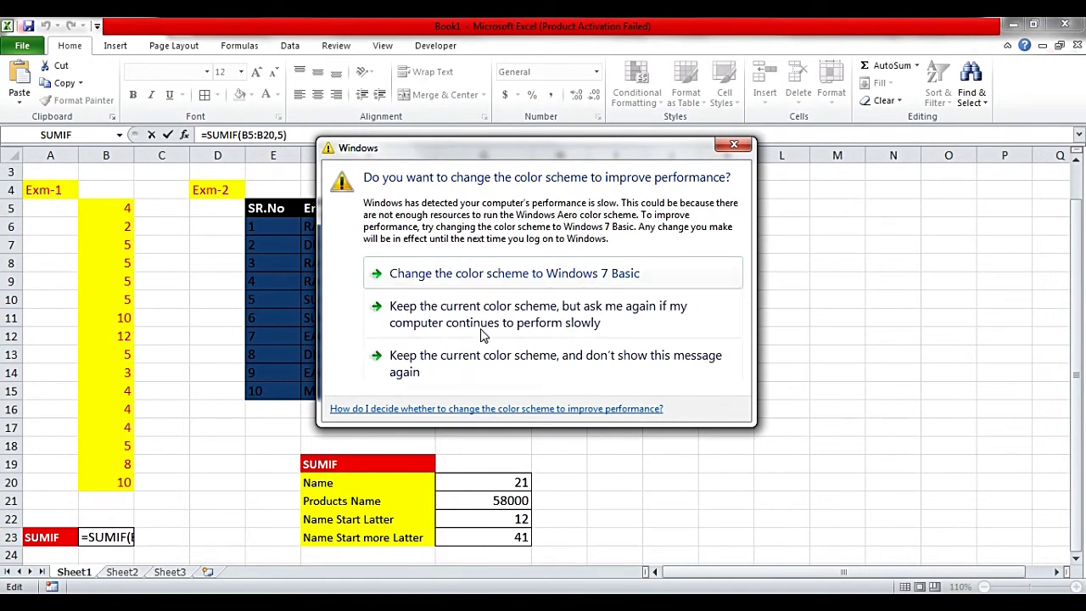
Keep the current colour scheme and recommit B23's unchanged =SUMIF(B5:B20,5) formula
click(397, 325)
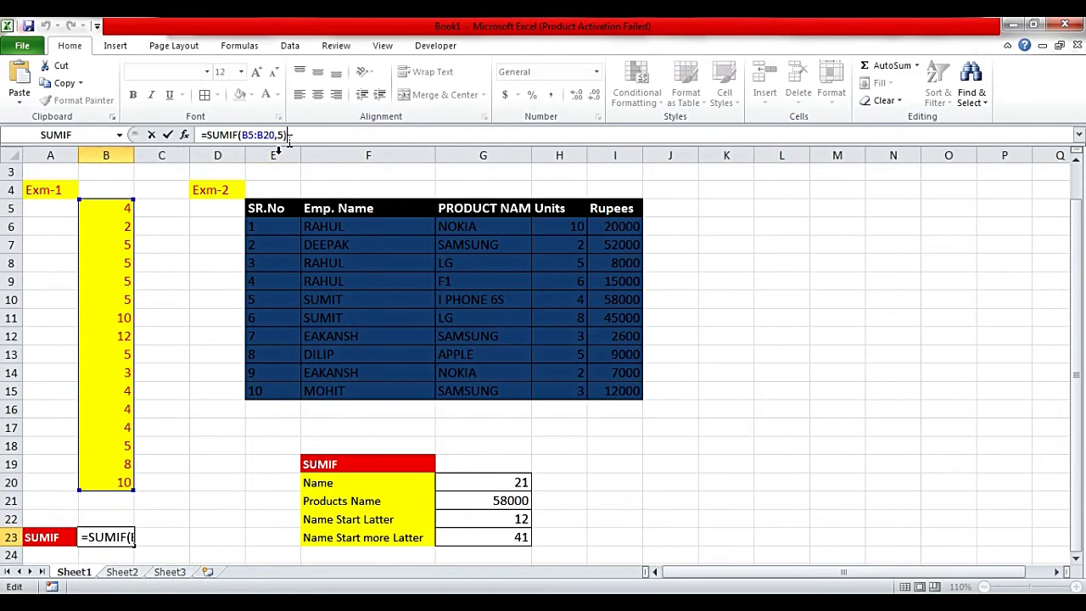
click(291, 144)
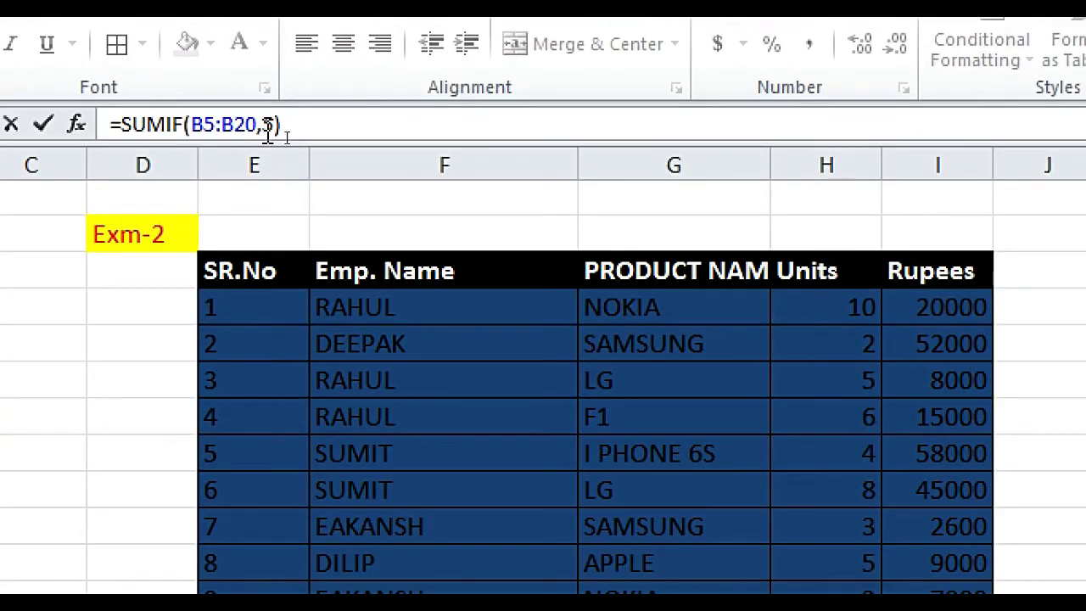
drag(285, 127, 243, 136)
click(302, 136)
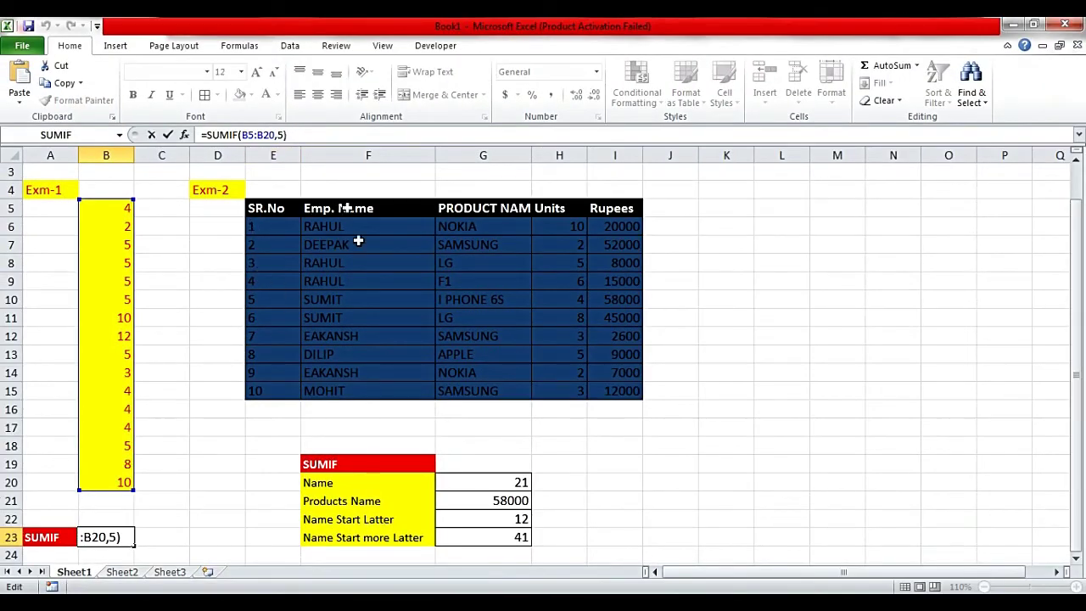
key(Return)
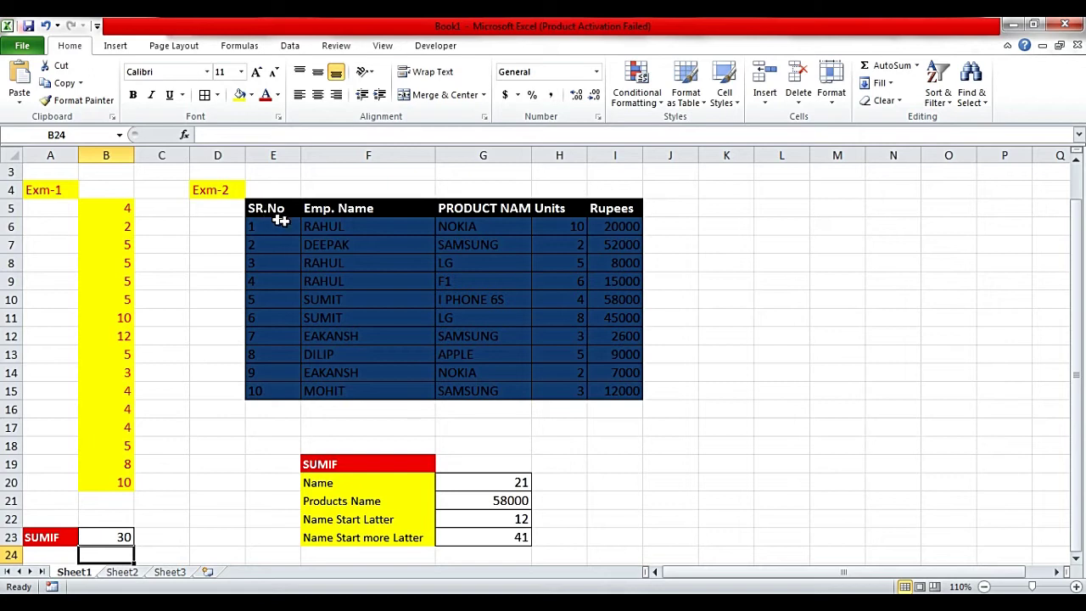
Autofit column G to fit PRODUCT NAME and clear the old results in G20:G23
double_click(531, 156)
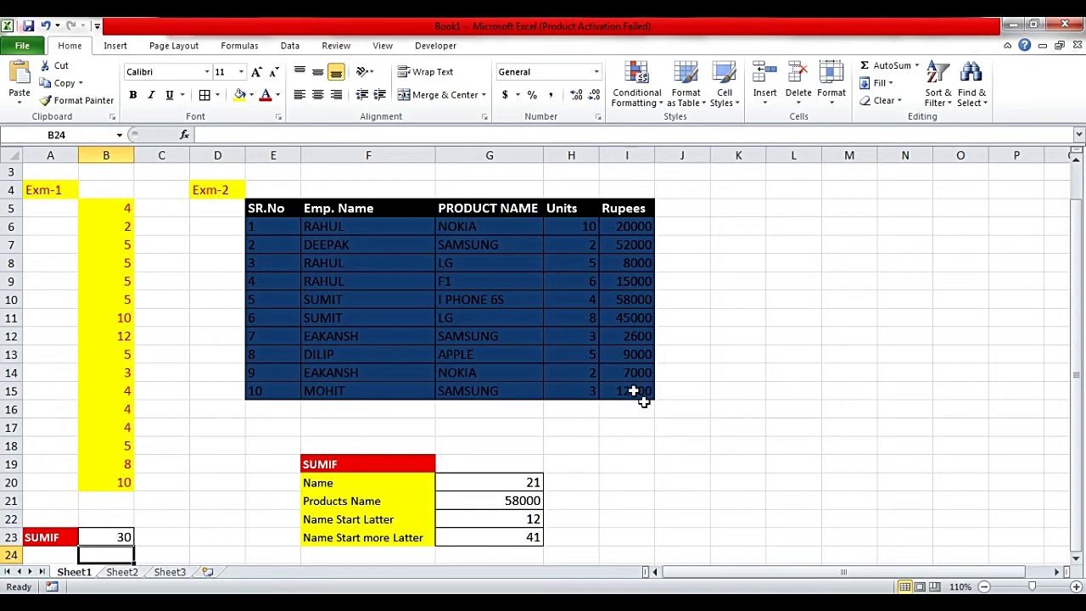
drag(516, 483, 517, 536)
key(Delete)
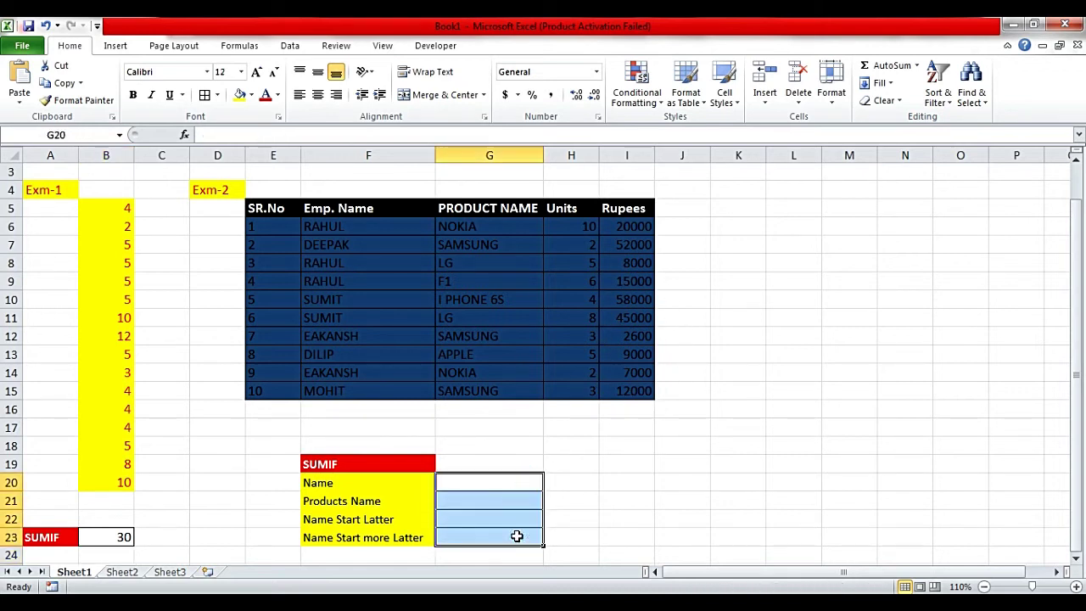
click(471, 483)
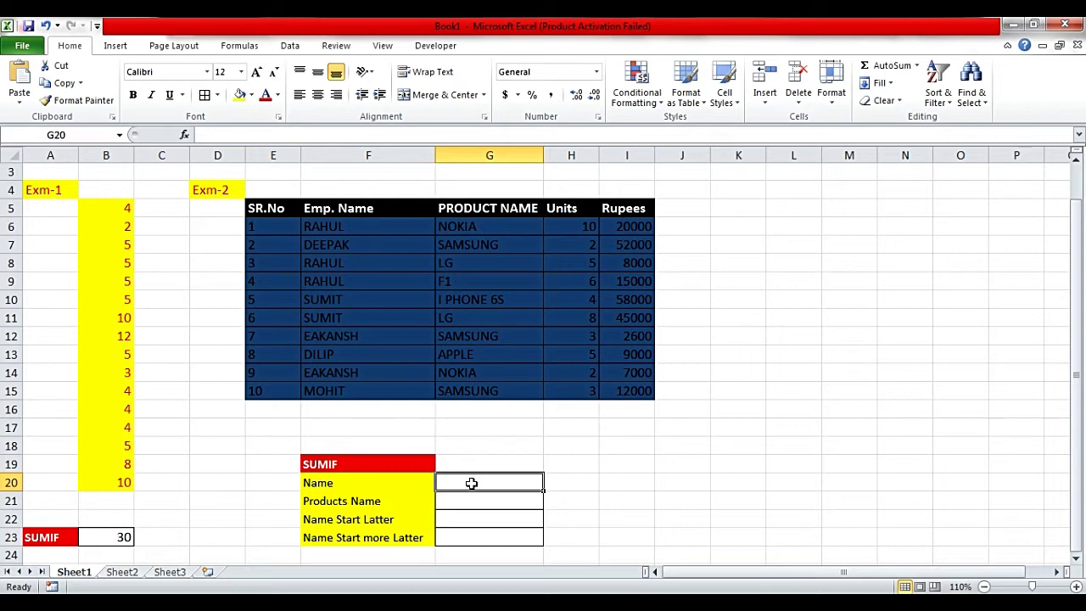
Enter =SUMIF(F6:F15,F10,H6:H15) in G20 to total SUMIT's units, giving 12
text(=)
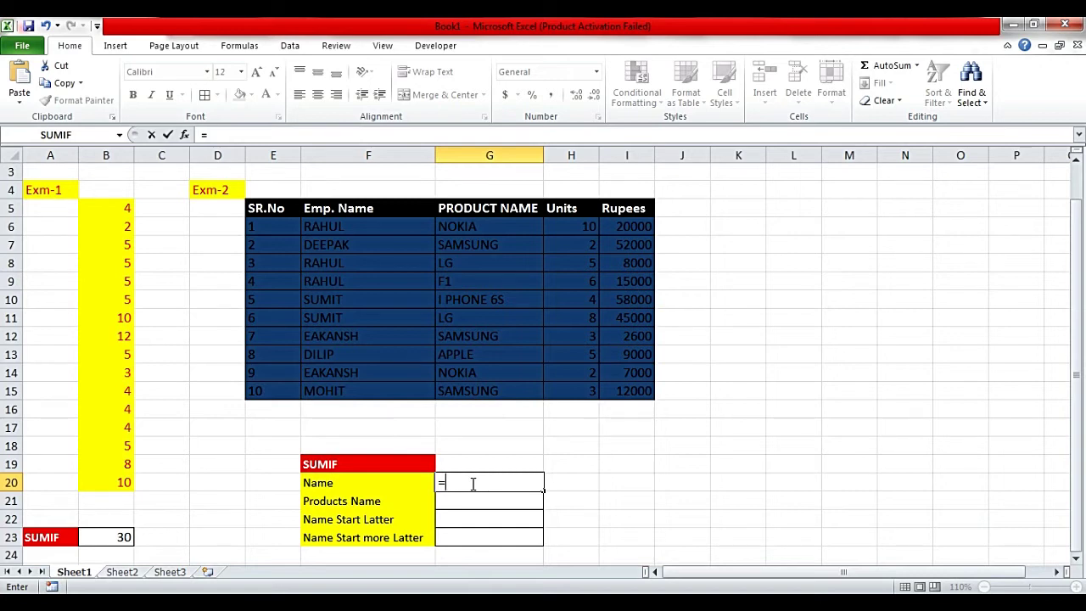
text(SUMIF)
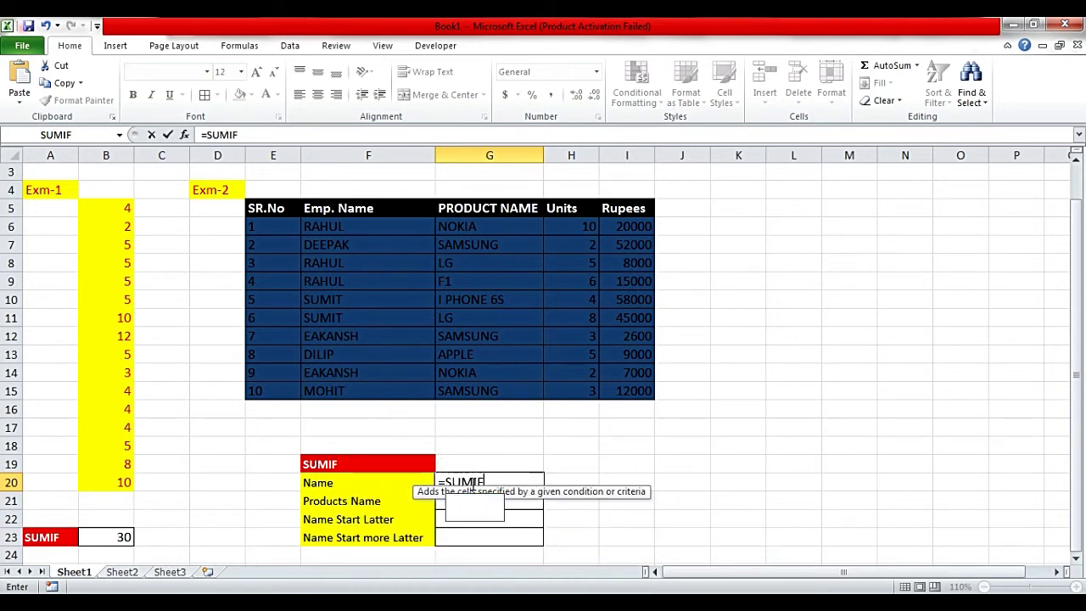
text(()
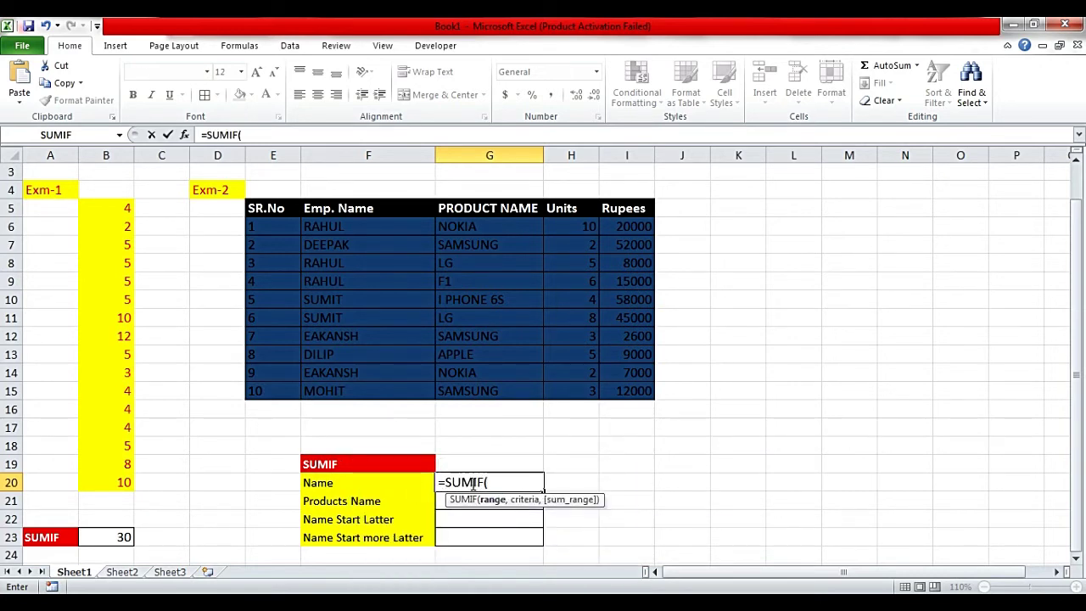
mouse_move(327, 227)
mouse_down()
mouse_move(352, 331)
mouse_move(350, 392)
mouse_up()
text(,)
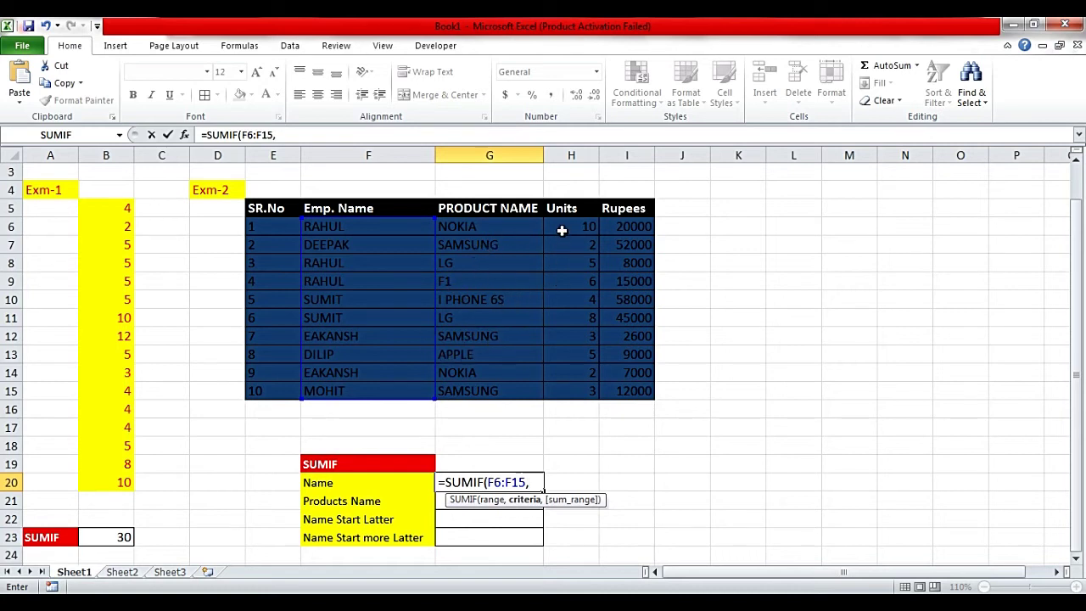
drag(565, 226, 573, 391)
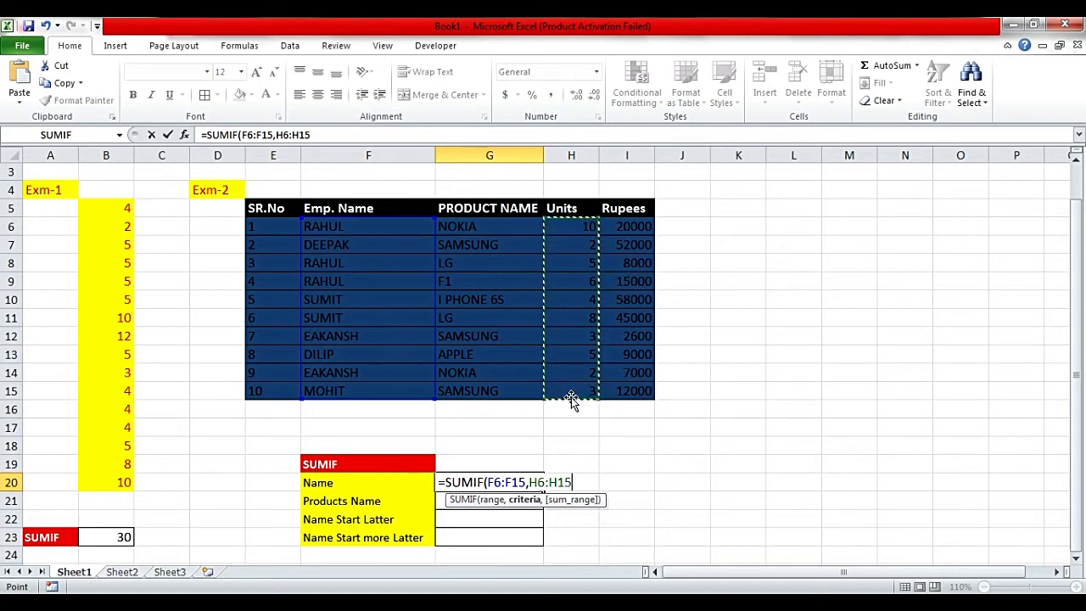
key(BackSpace)
key(BackSpace)
key(BackSpace)
key(BackSpace)
key(BackSpace)
key(BackSpace)
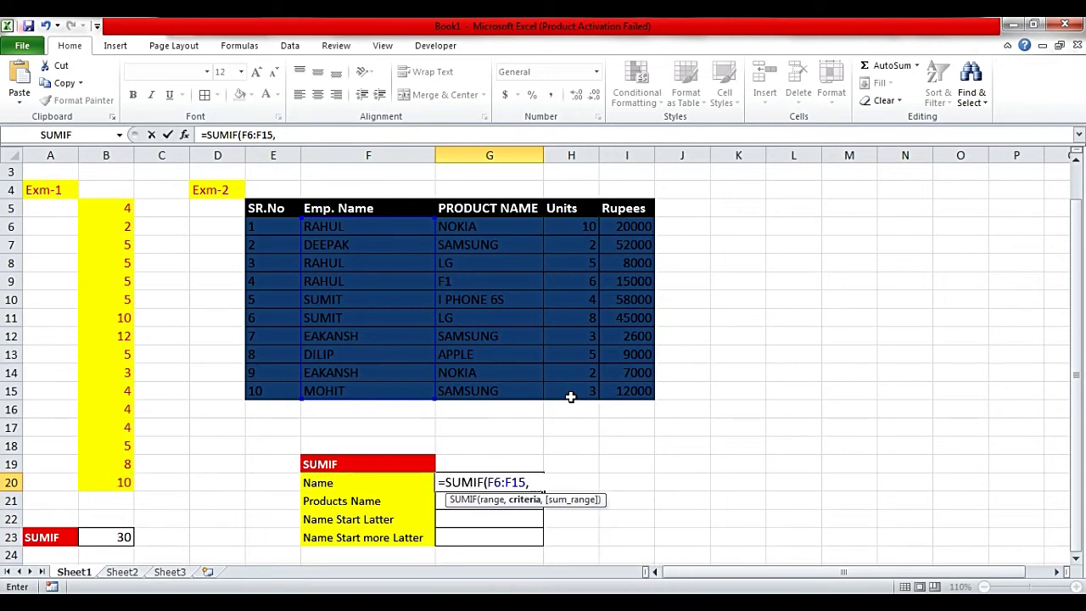
click(339, 301)
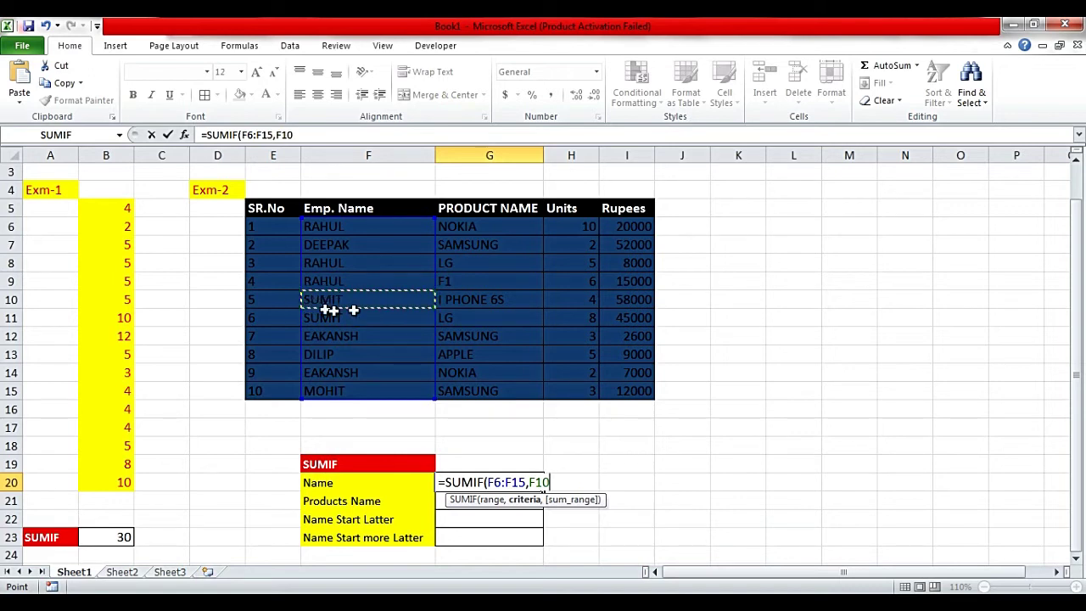
text(,)
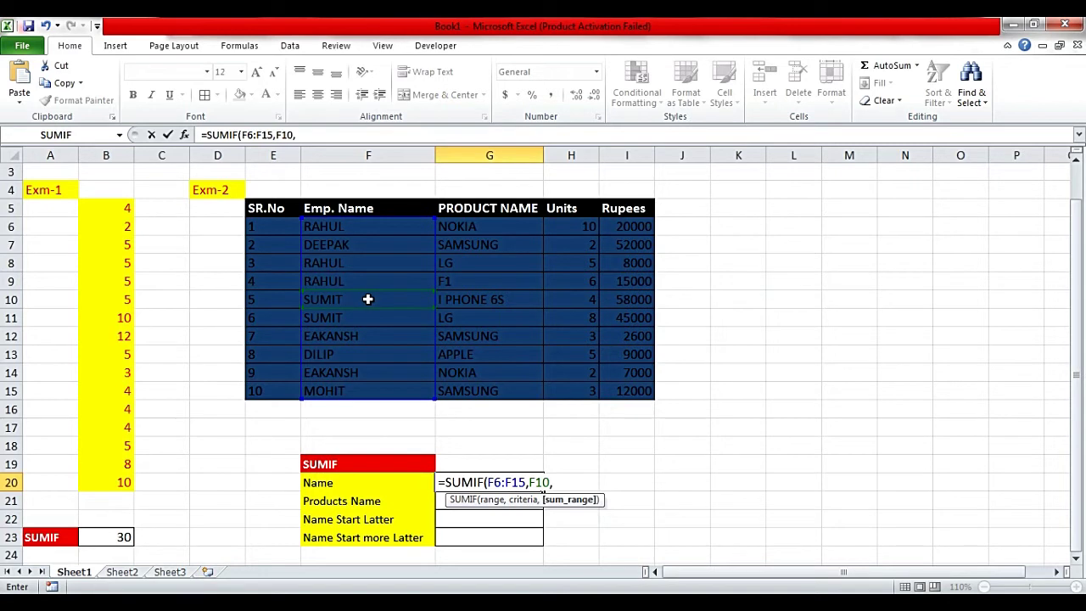
drag(566, 222, 581, 389)
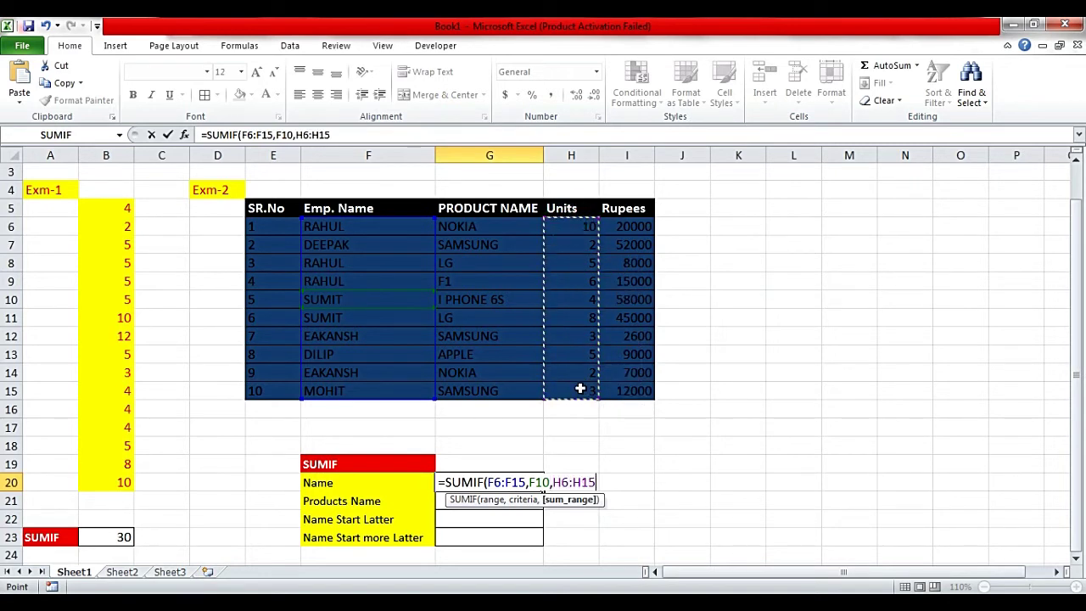
key(Return)
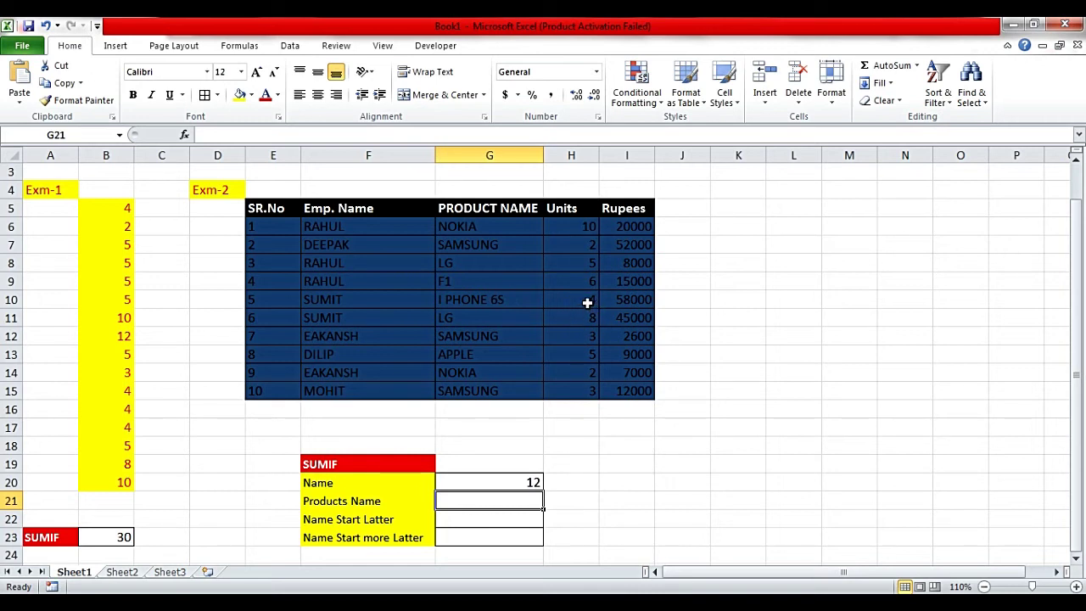
click(513, 482)
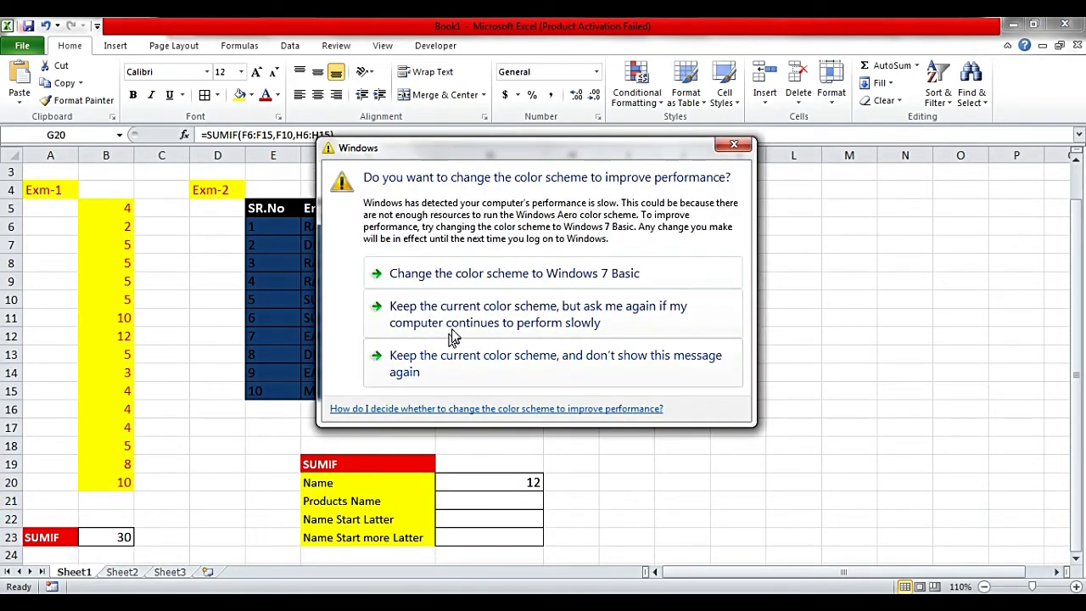
Replace G20's F10 criterion with "EAKANSH" so the formula totals 5 units
click(452, 360)
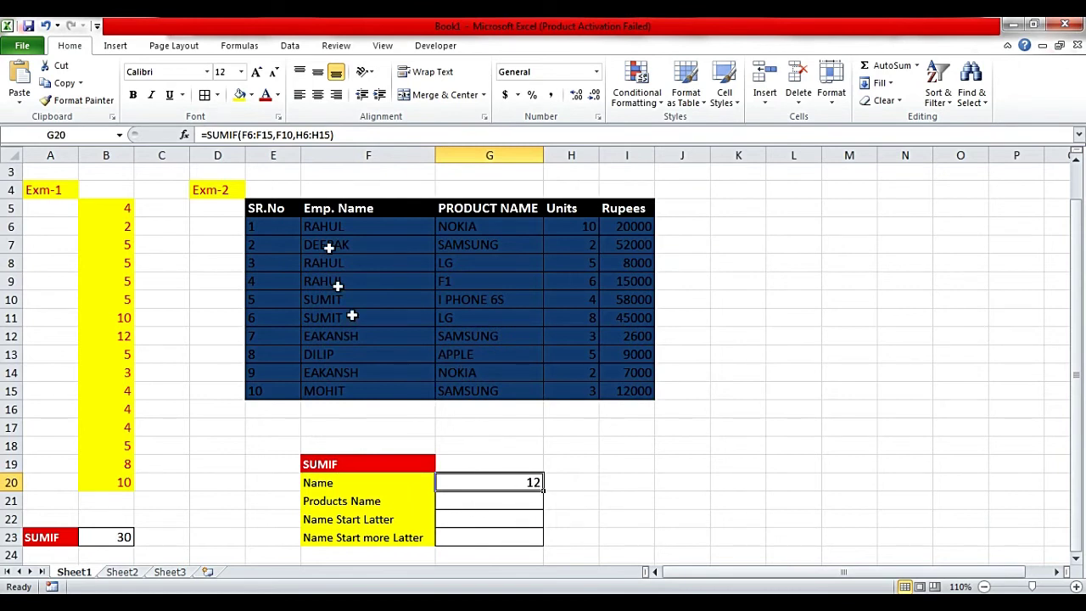
click(296, 135)
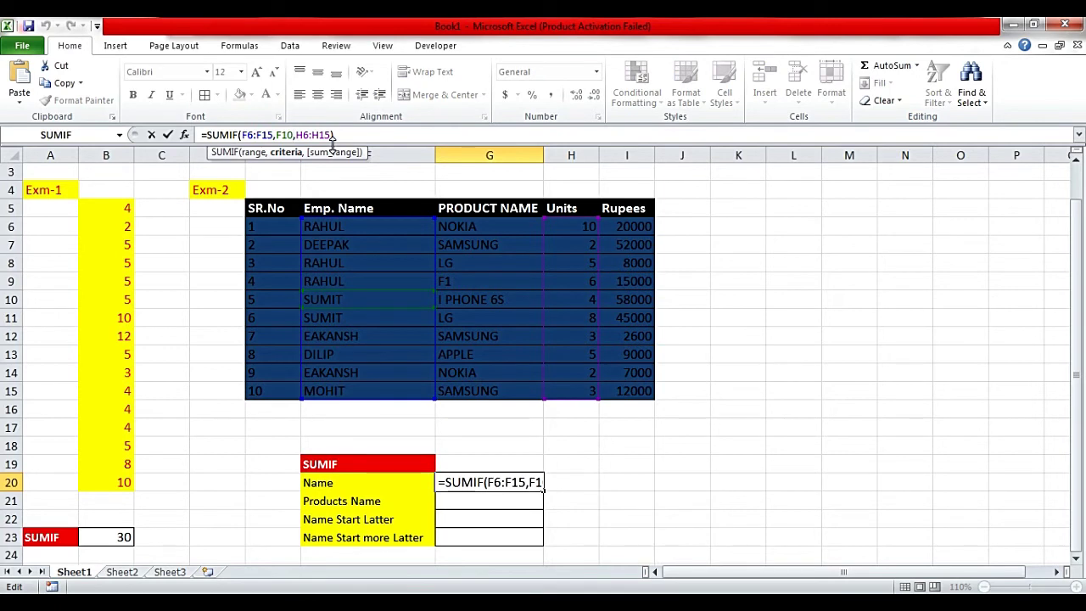
key(BackSpace)
key(BackSpace)
key(BackSpace)
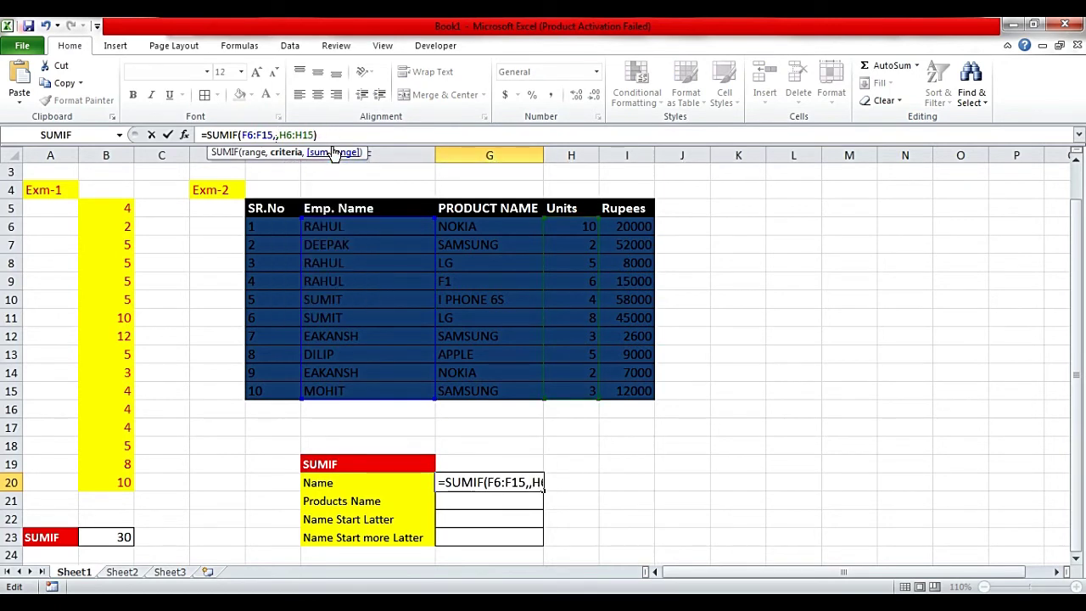
text("E)
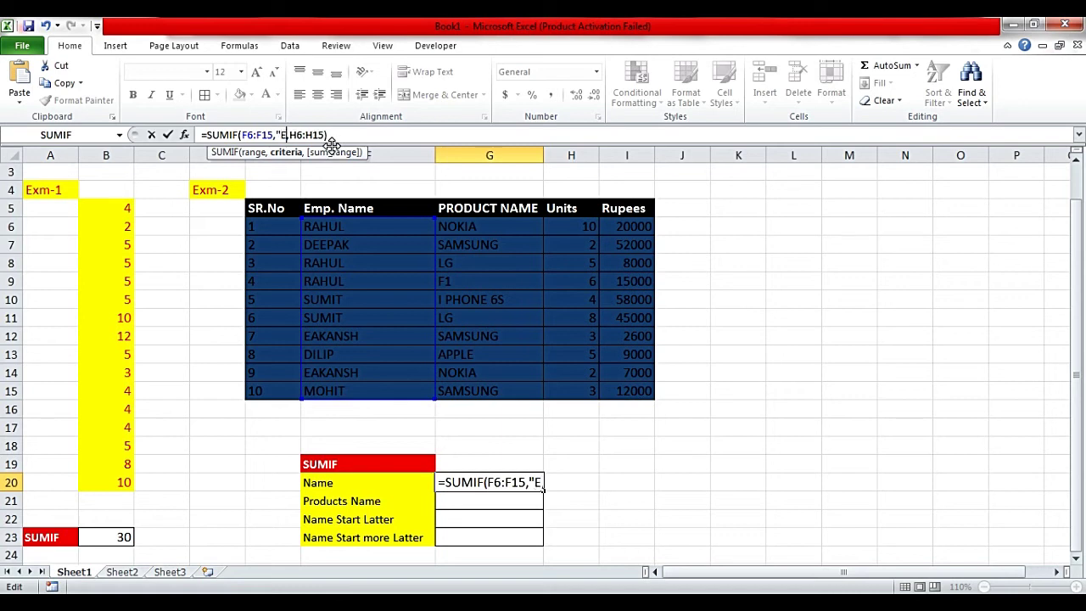
text(AKANSH)
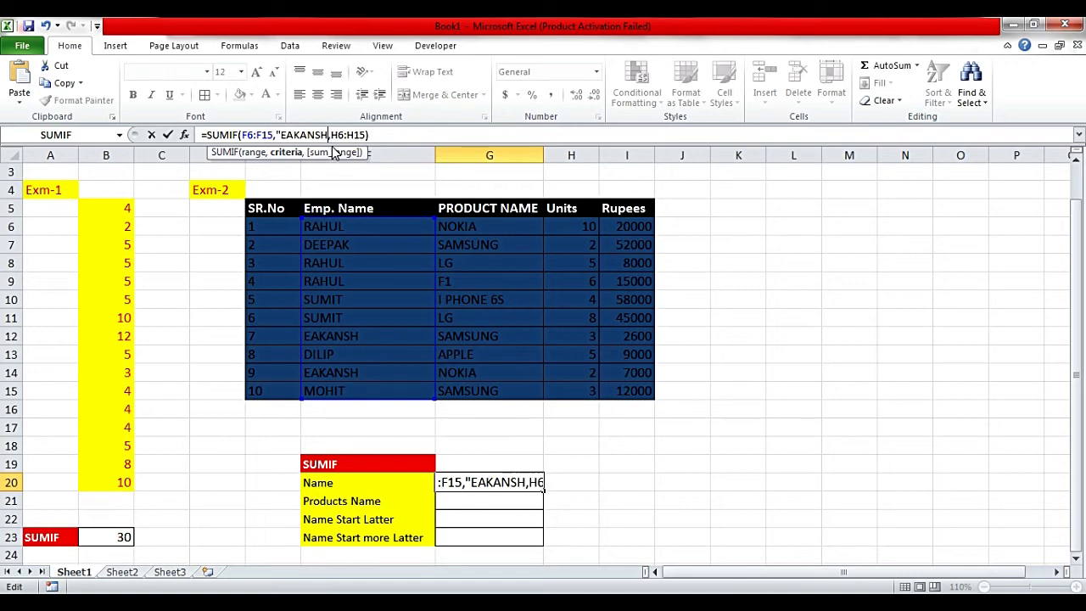
key(Return)
key(Return)
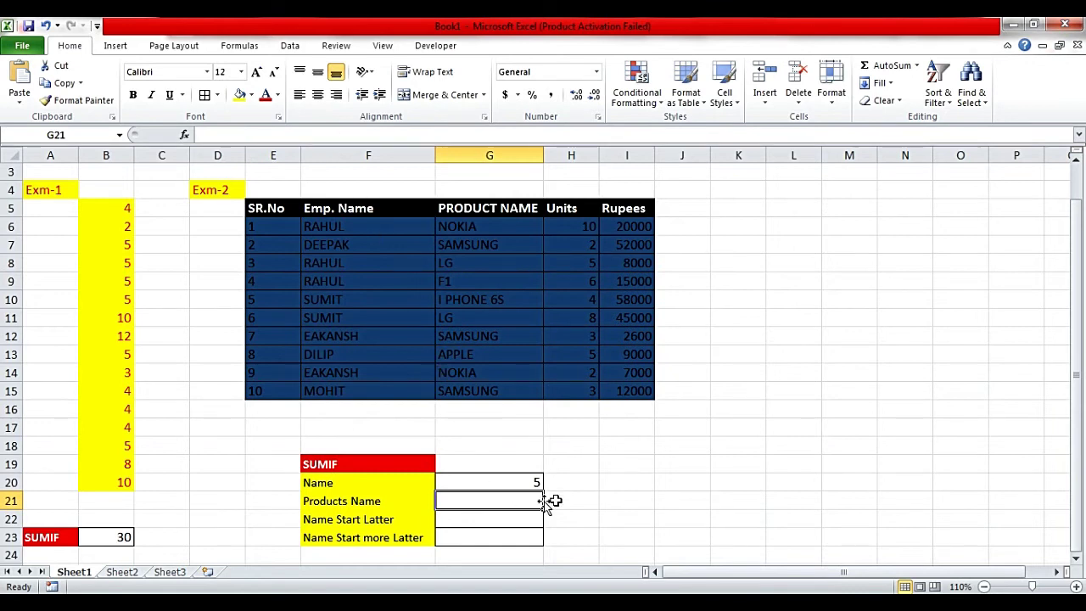
Highlight the two EAKANSH rows to verify their units against G20's result
click(521, 482)
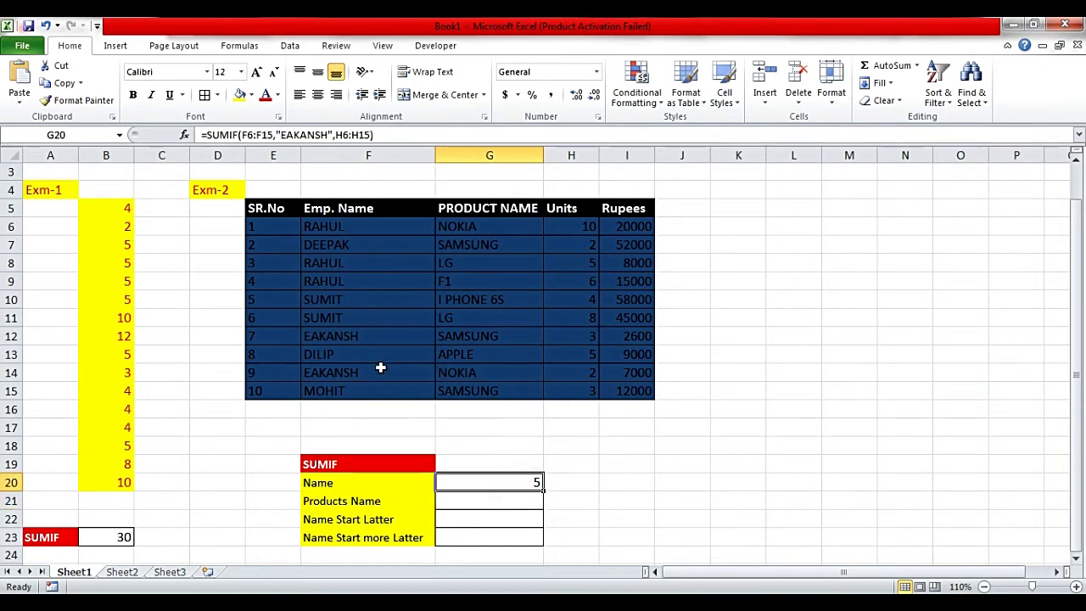
click(402, 339)
drag(402, 340, 573, 339)
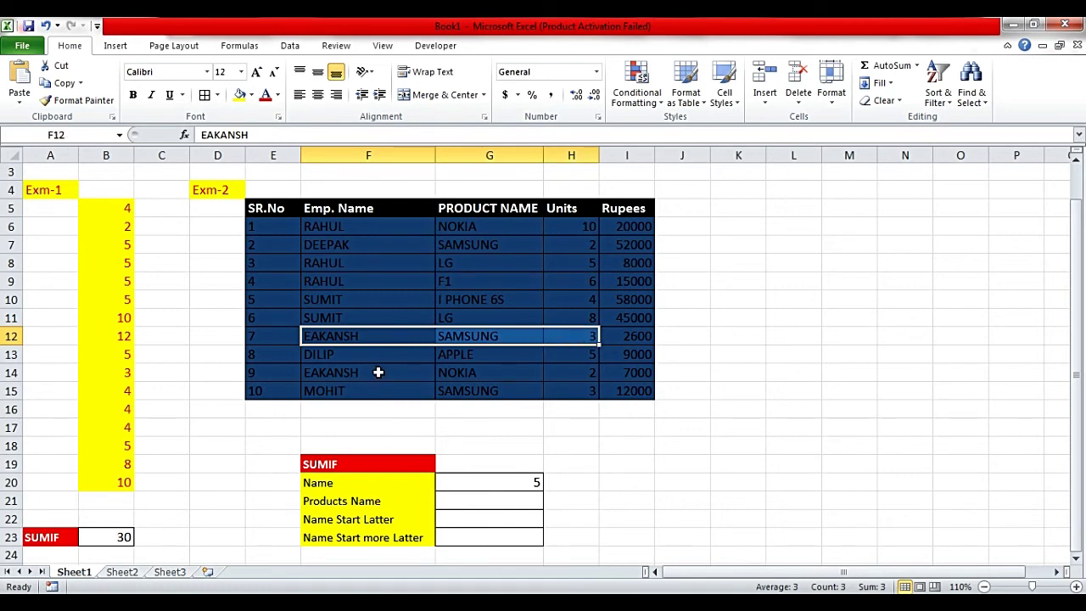
drag(378, 372, 570, 374)
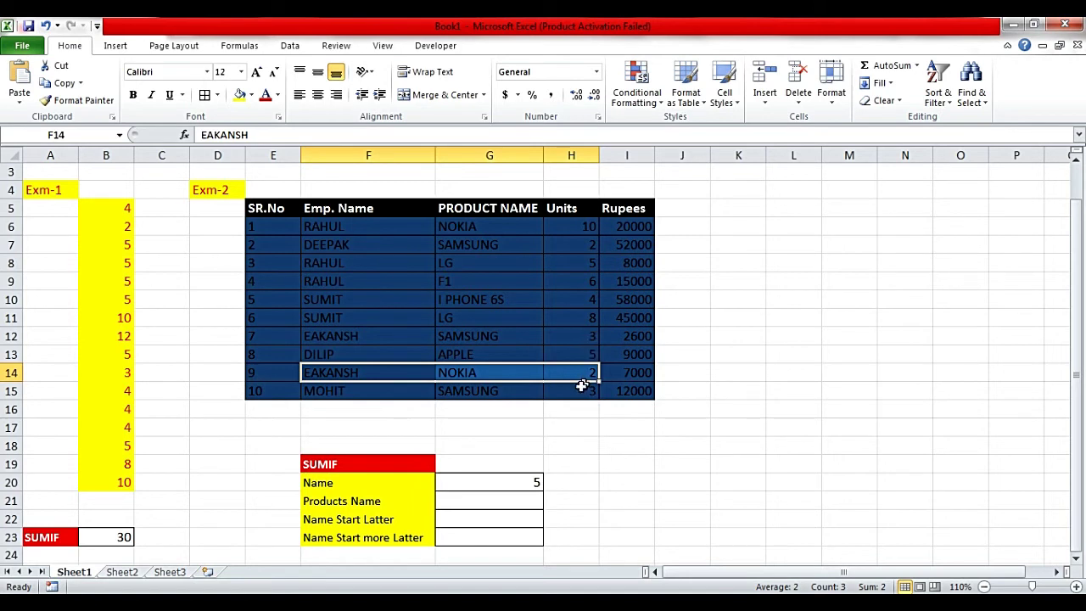
click(529, 481)
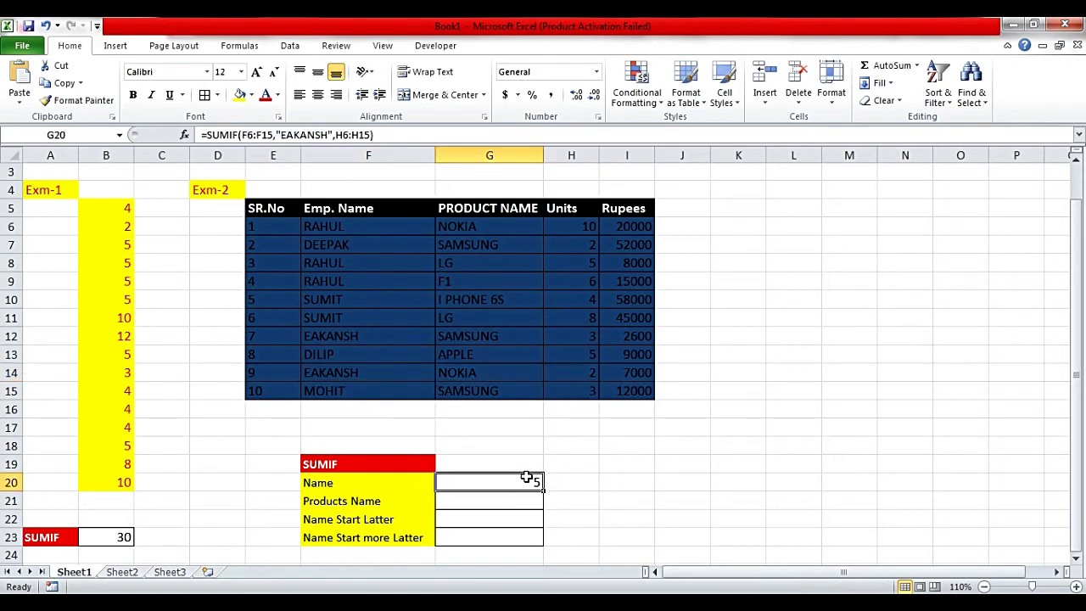
click(493, 504)
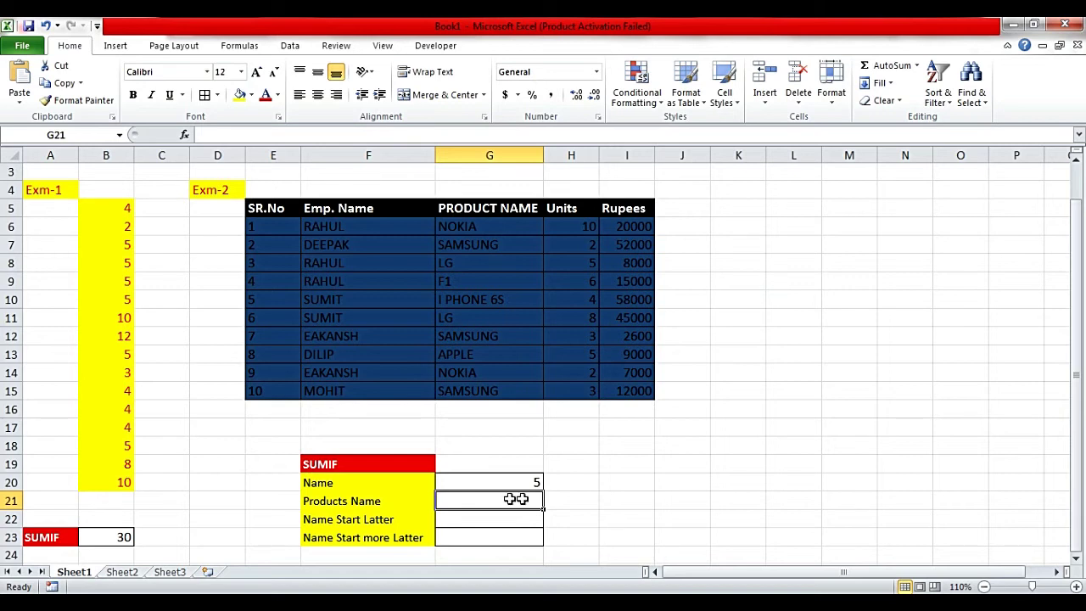
Enter =SUMIF(G6:G15,G12,H6:H15) in G21 to total SAMSUNG's units, giving 8
text(=)
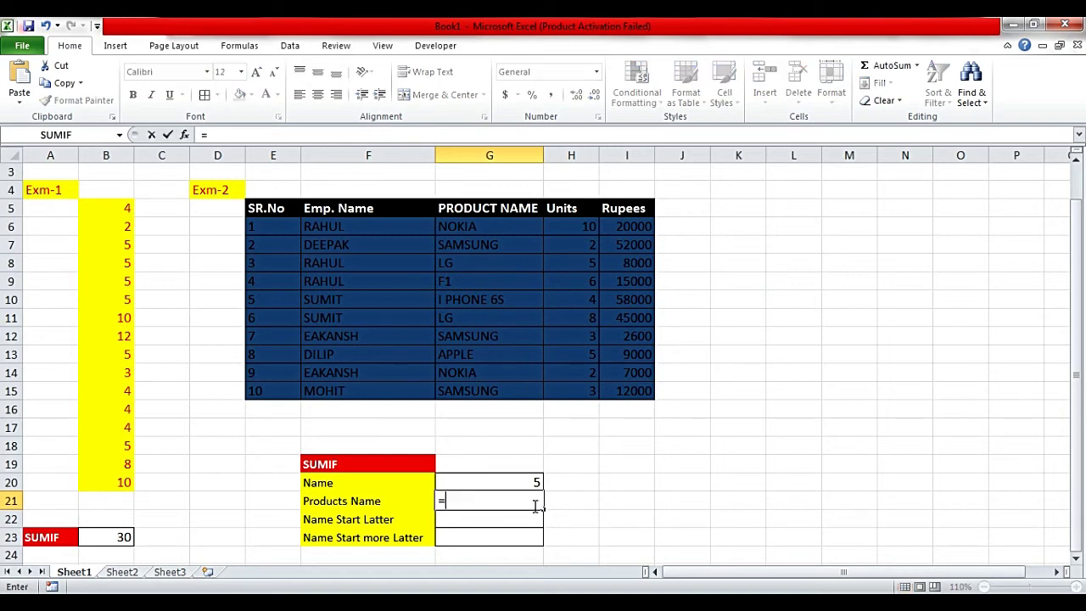
text(SU)
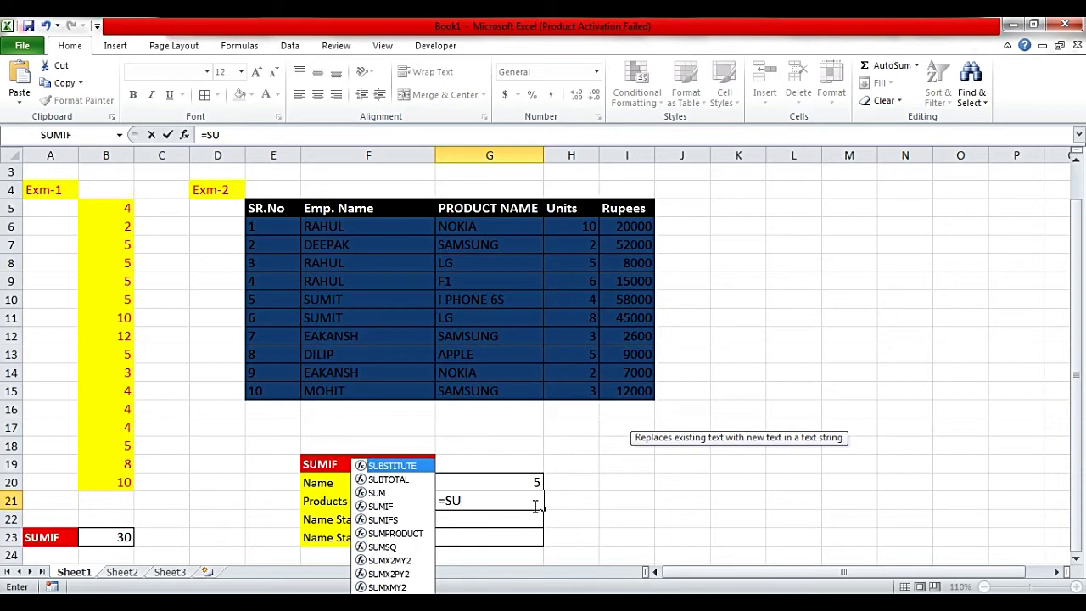
text(MIF)
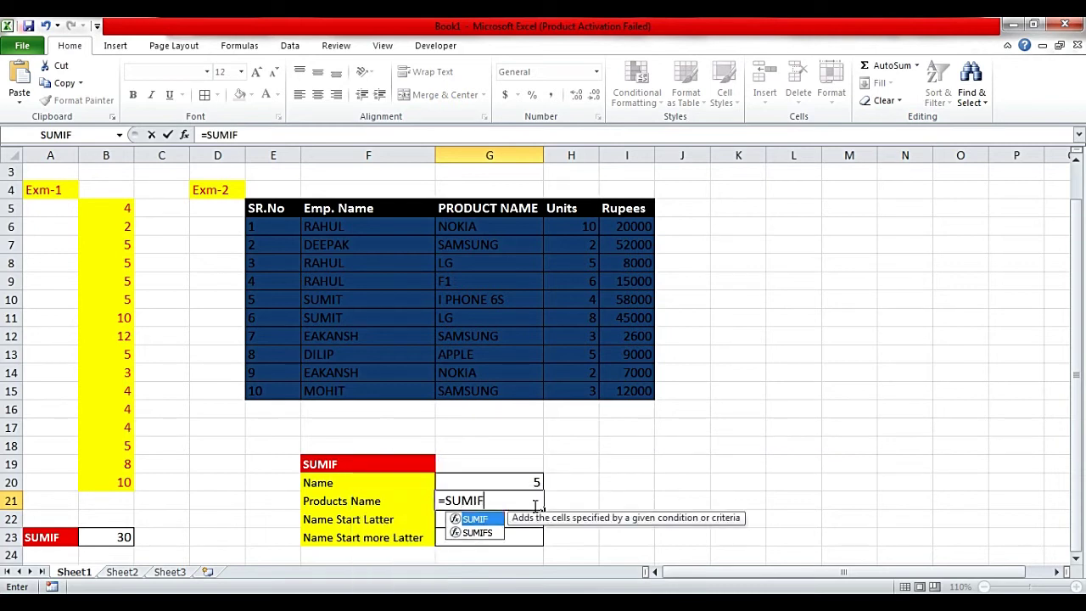
text(()
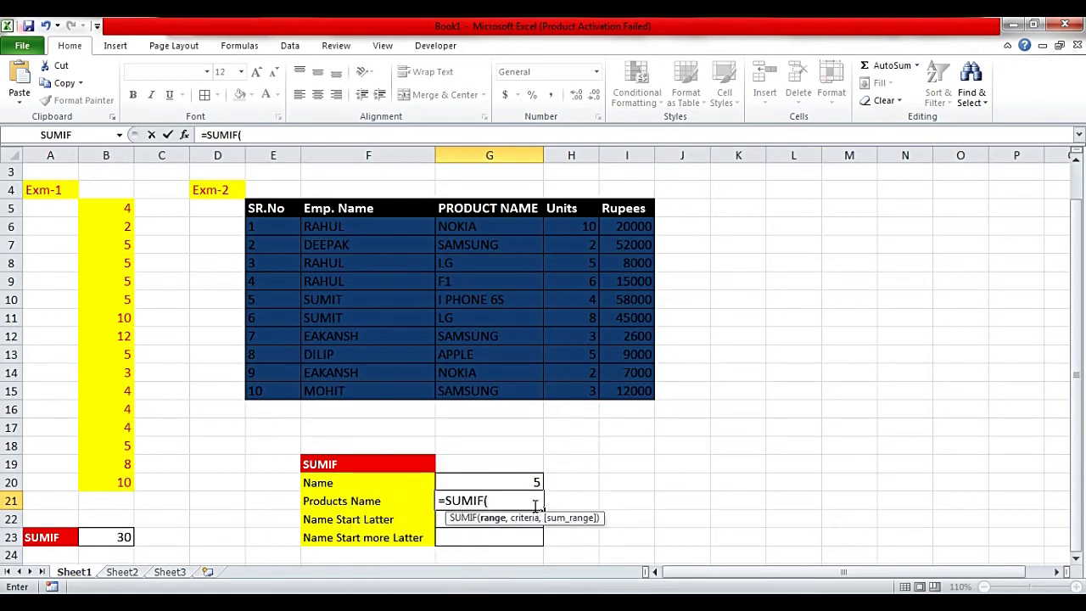
drag(486, 226, 490, 391)
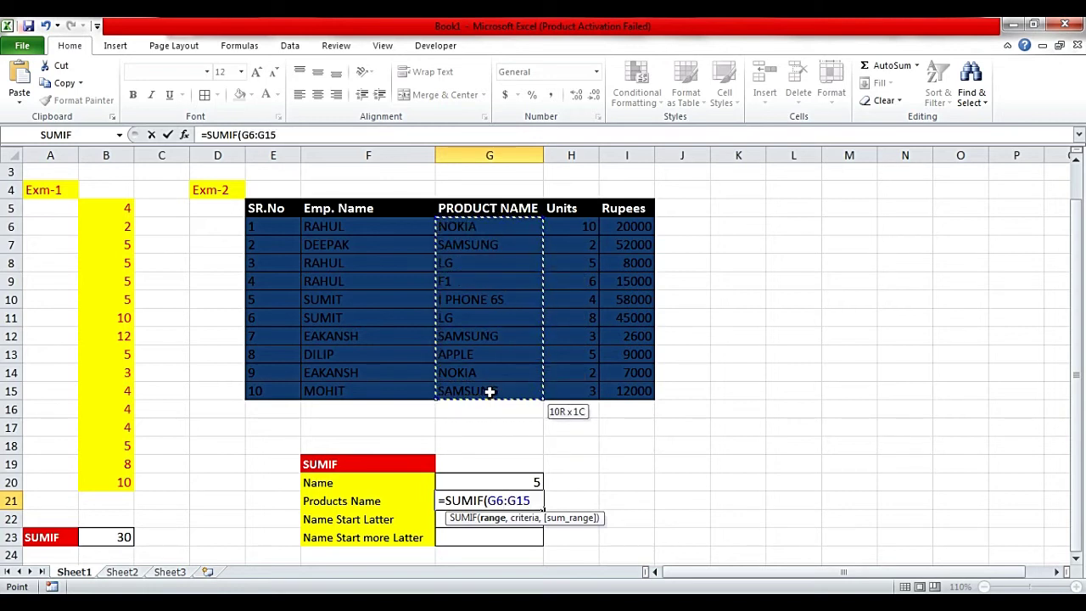
text(,)
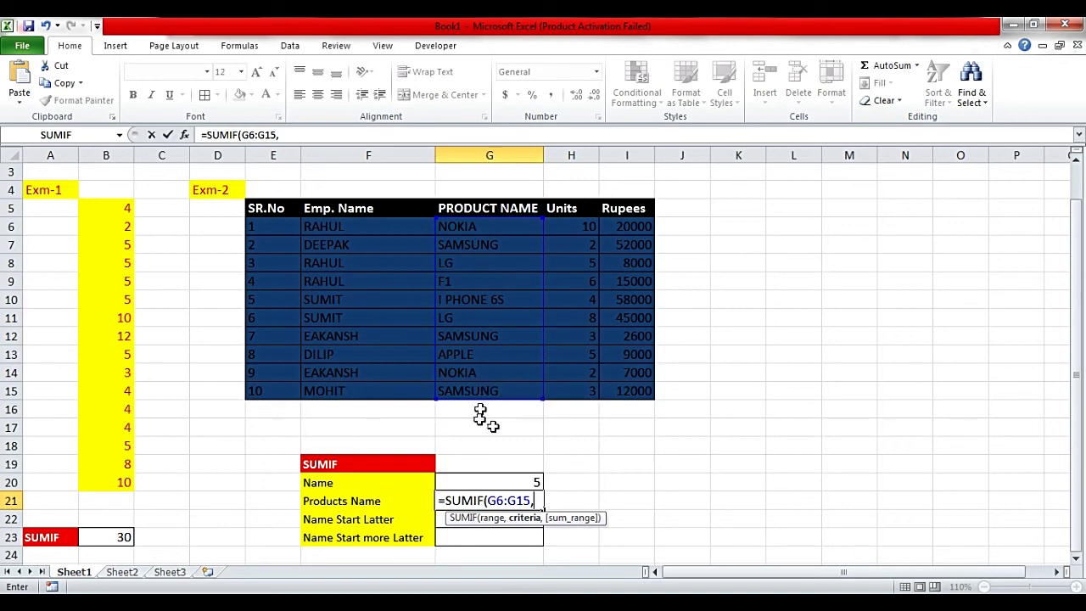
click(505, 339)
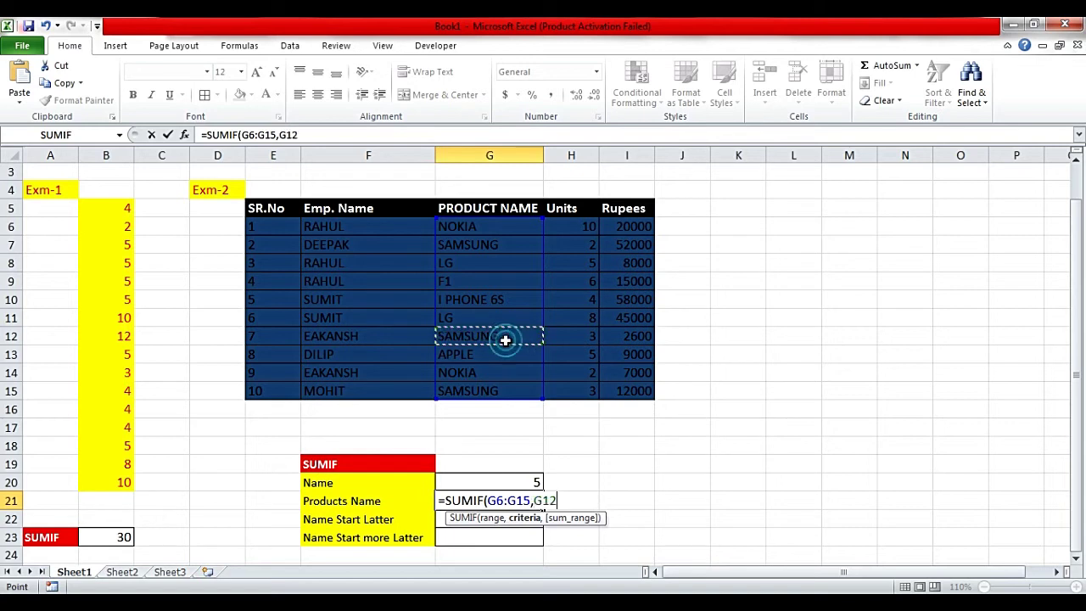
text(,)
drag(572, 226, 582, 395)
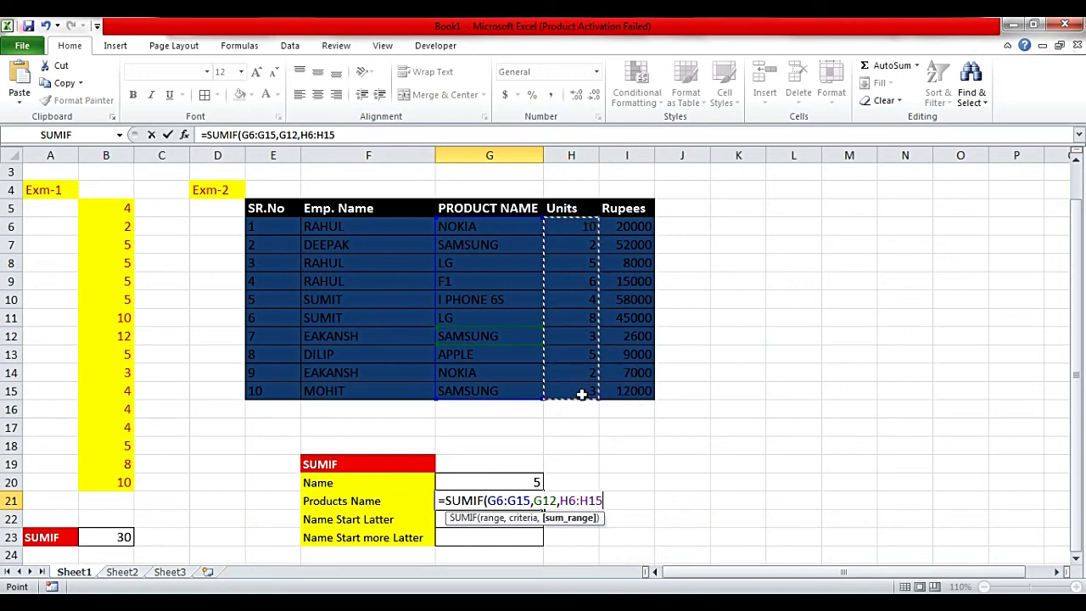
key(Return)
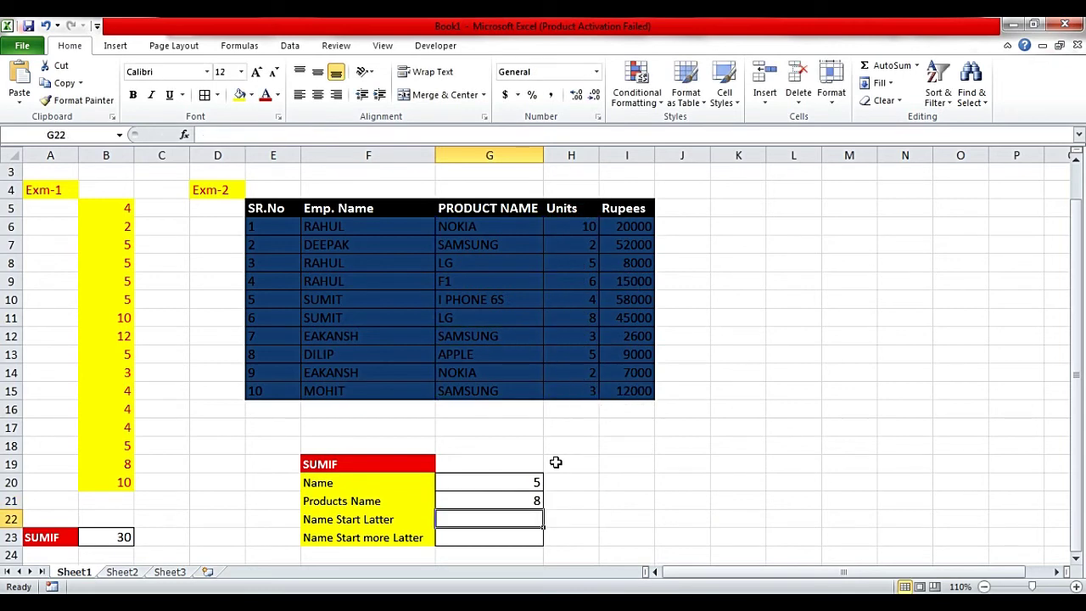
click(535, 501)
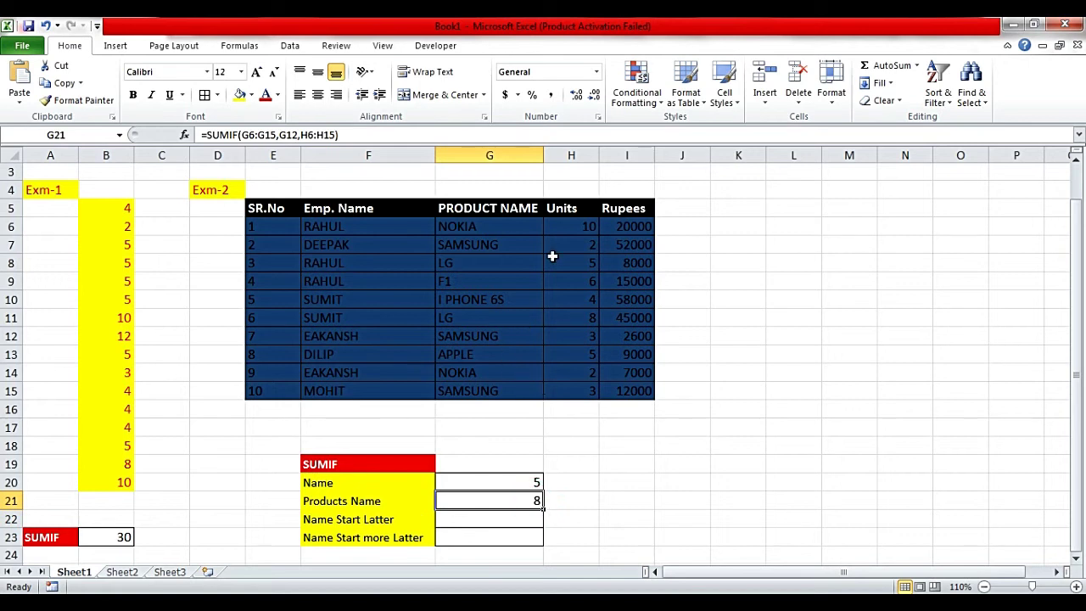
drag(514, 245, 573, 245)
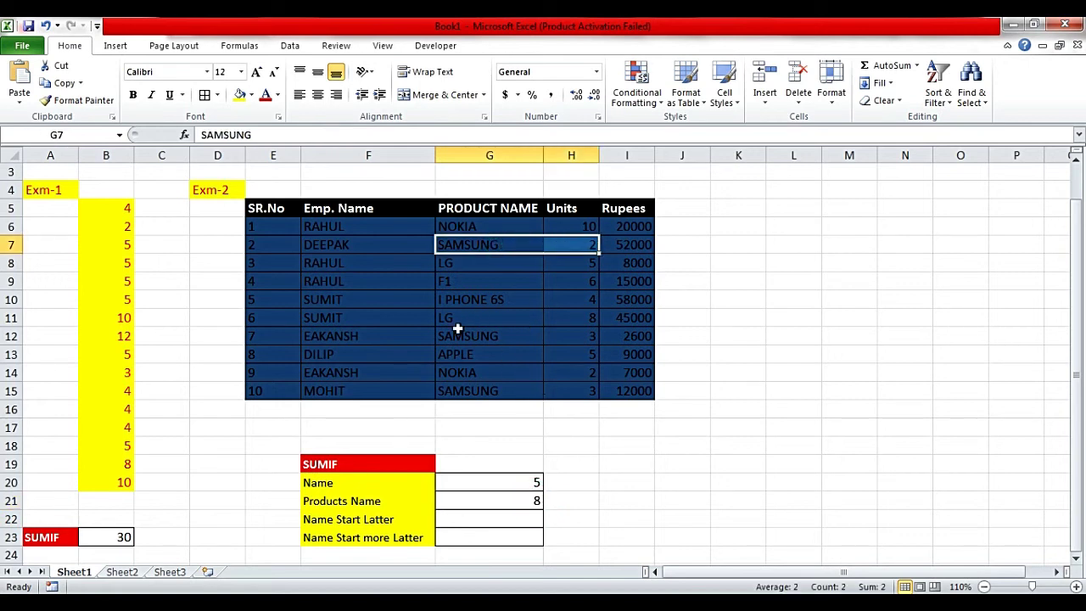
drag(460, 338, 562, 337)
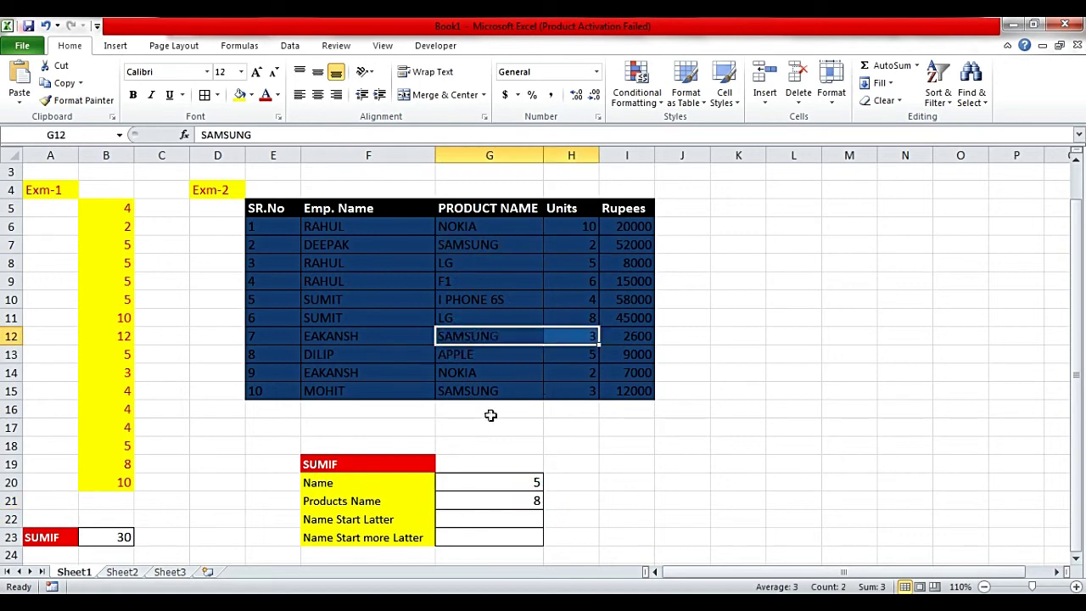
drag(470, 393, 582, 390)
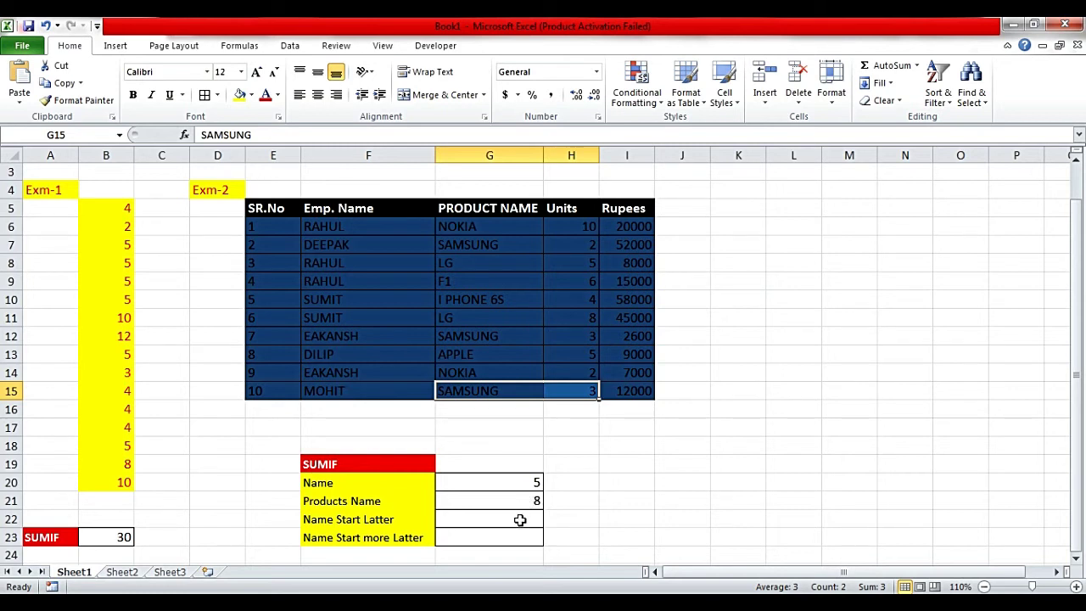
click(494, 524)
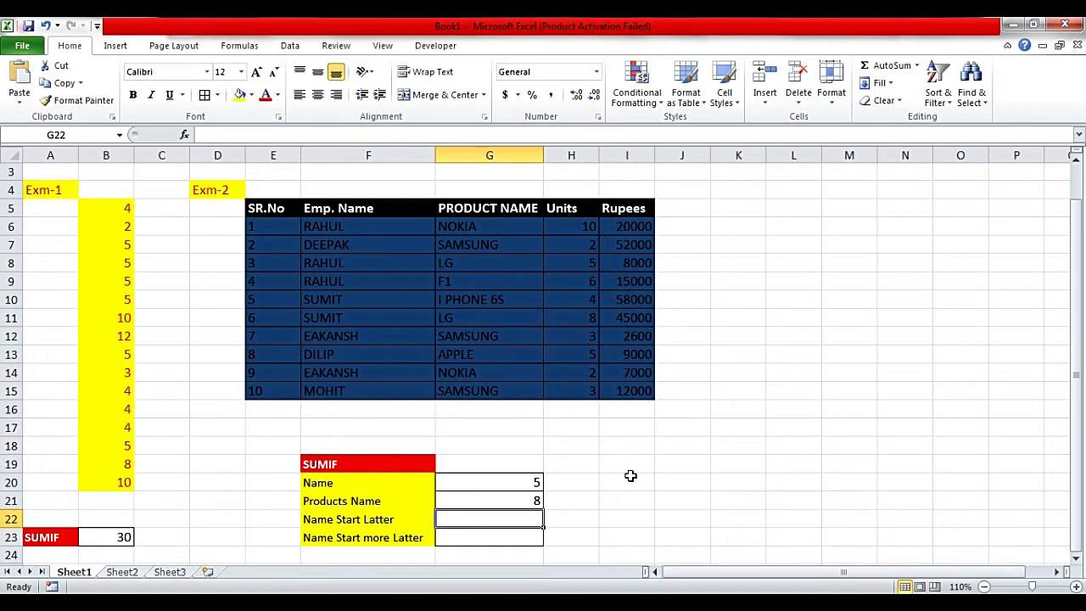
Enter =SUMIF(F6:F15,"R*",H6:H15) in G22 for names starting with R, giving 21
text(=SUM)
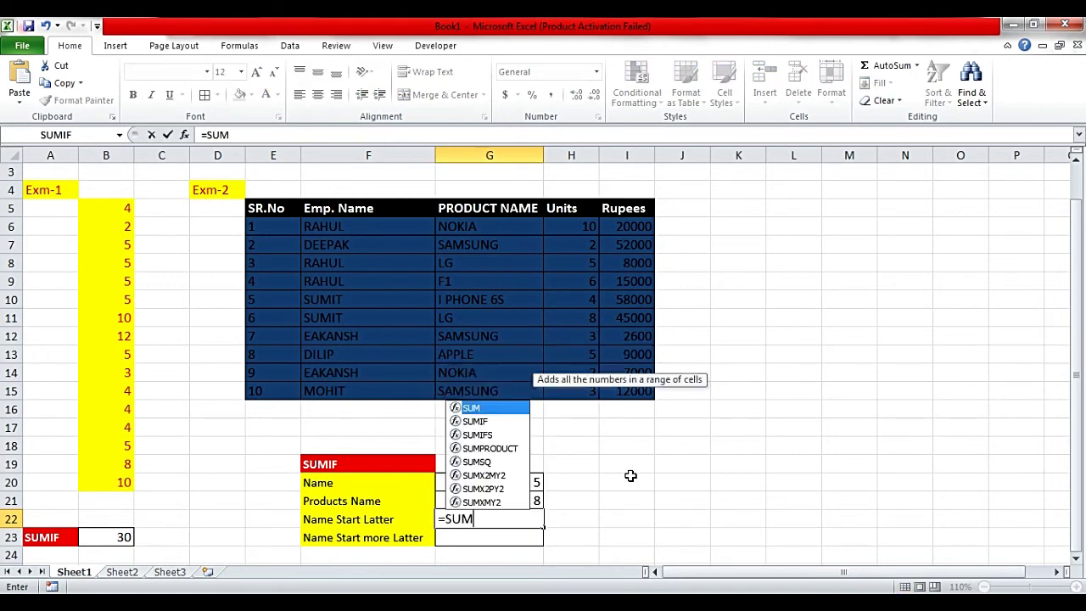
text(IF()
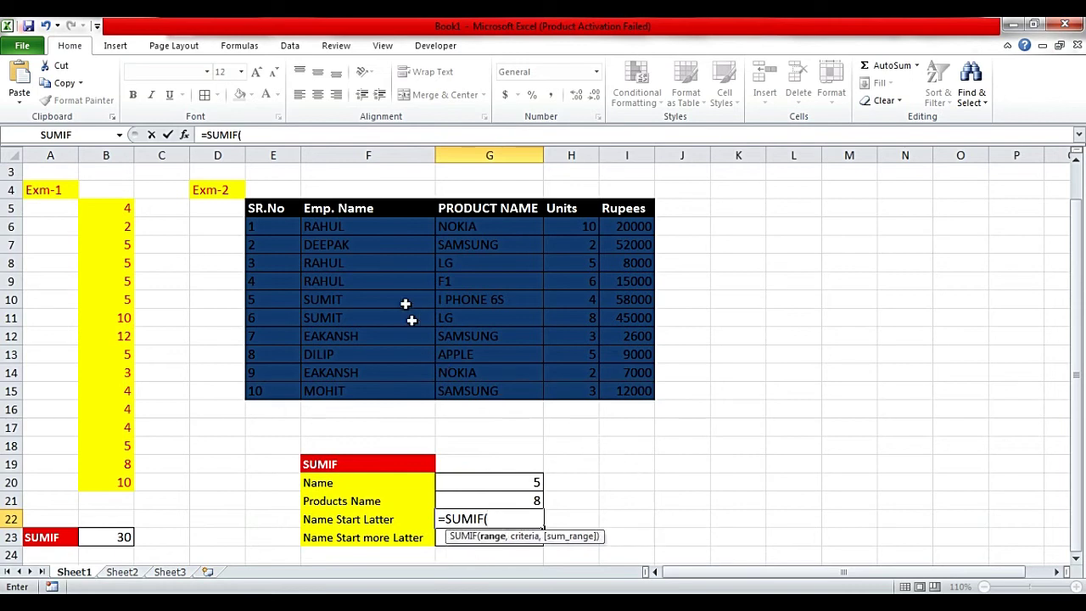
drag(368, 227, 356, 394)
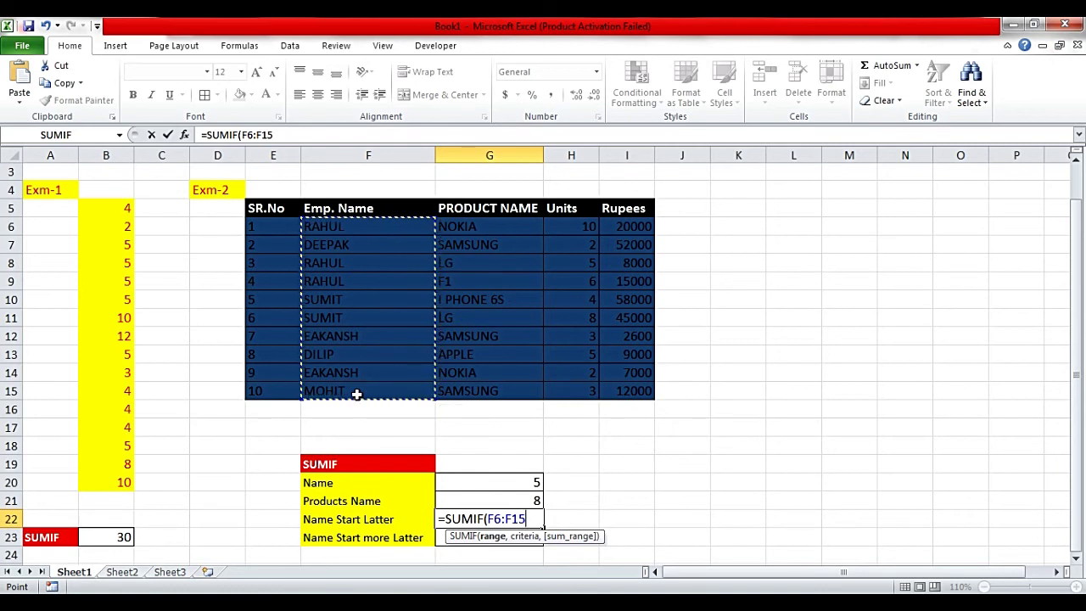
text(,"R*)
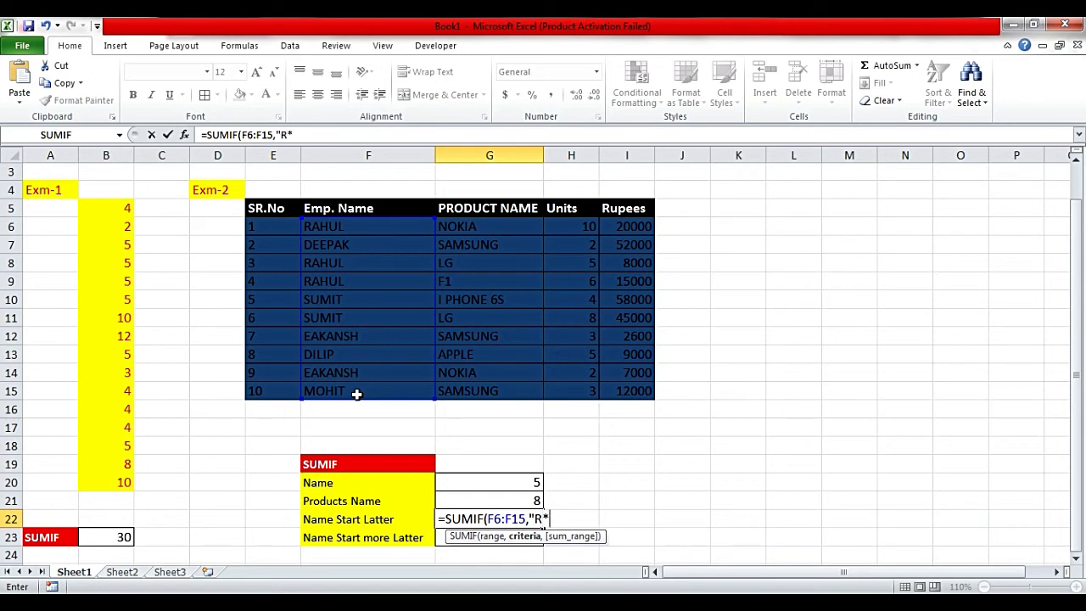
text(,)
drag(571, 226, 572, 392)
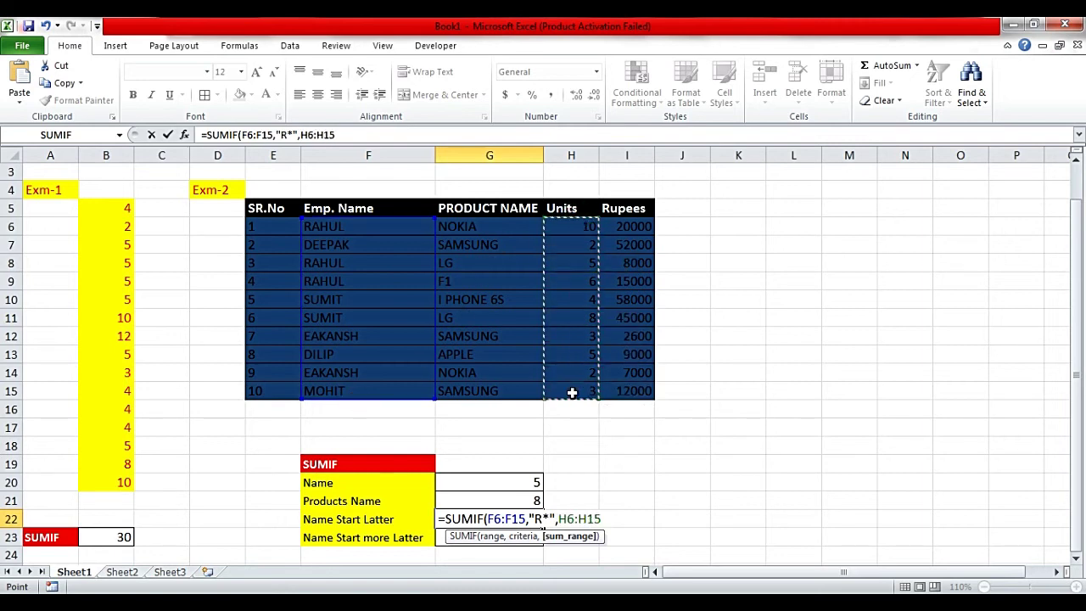
key(Return)
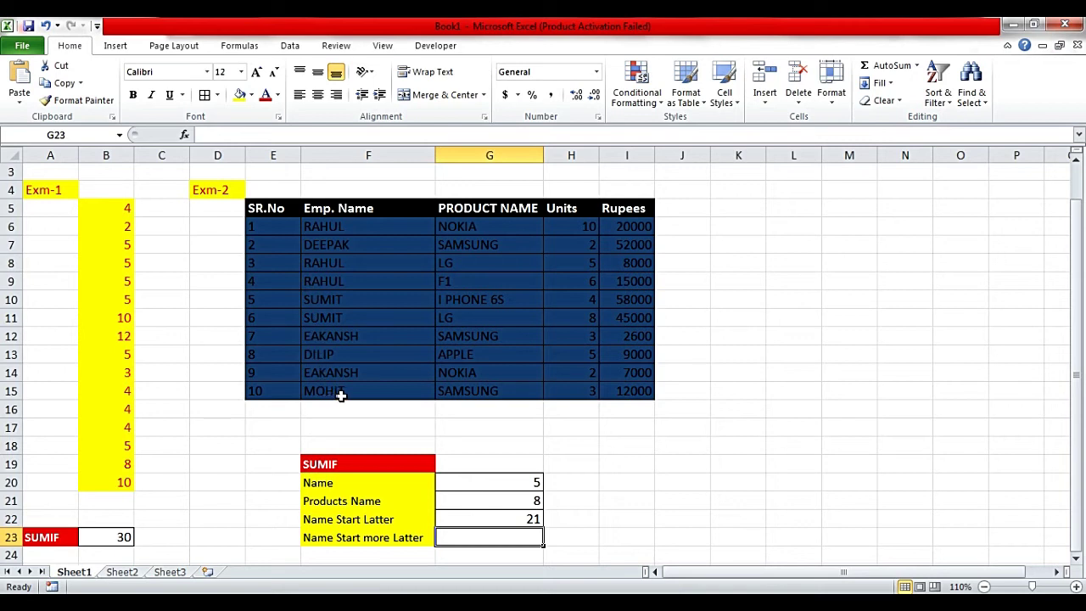
drag(359, 228, 586, 227)
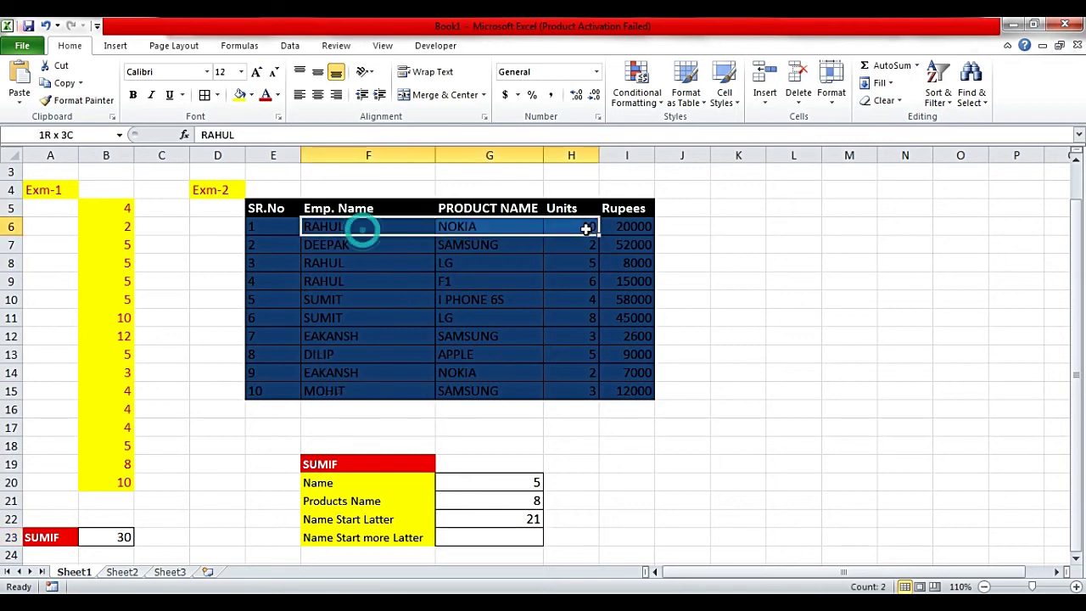
drag(365, 262, 580, 276)
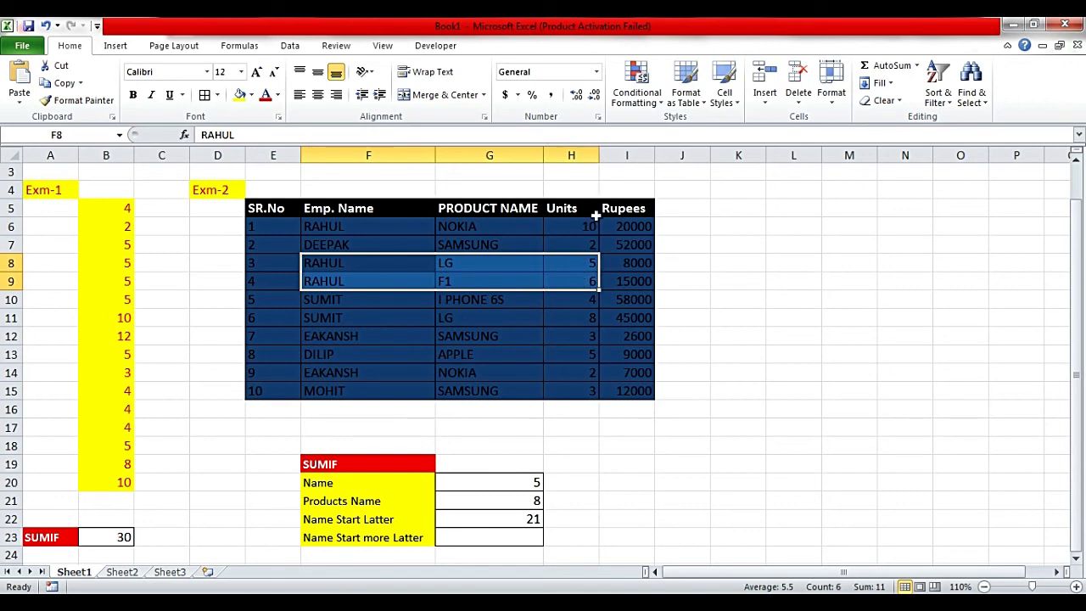
click(508, 541)
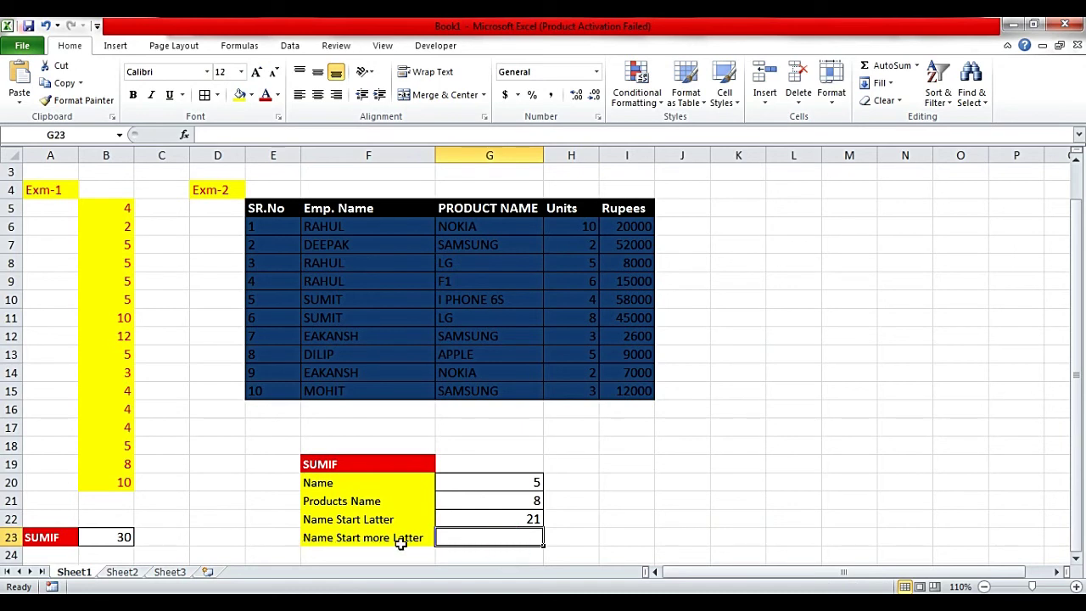
text(=)
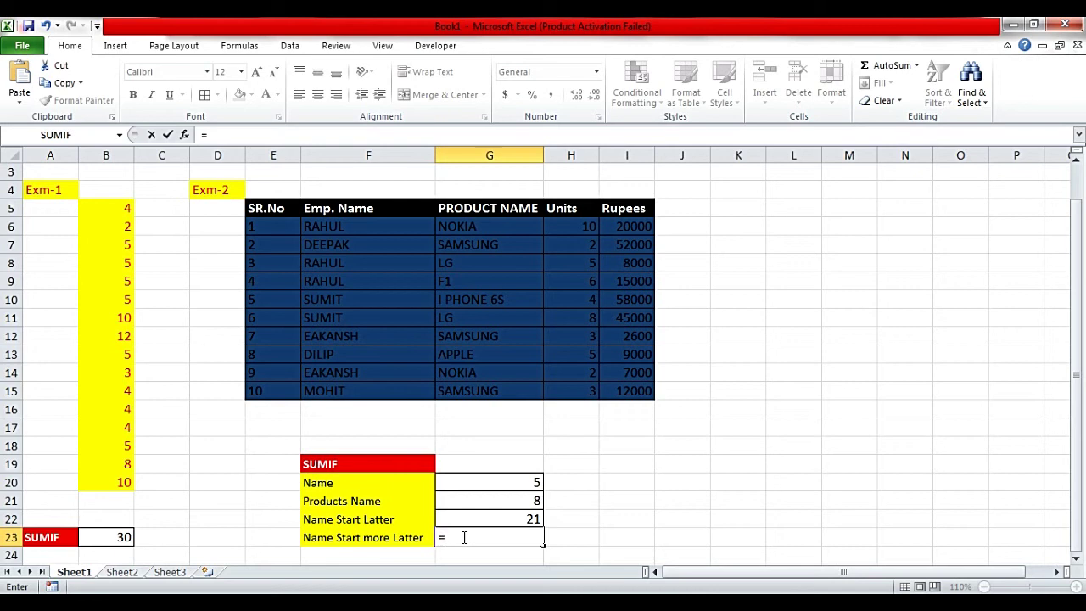
Enter =SUMIF(F6:F15,"?????",I6:I15) in G23 to sum Rupees for five-letter names, giving 167000
text(SUM)
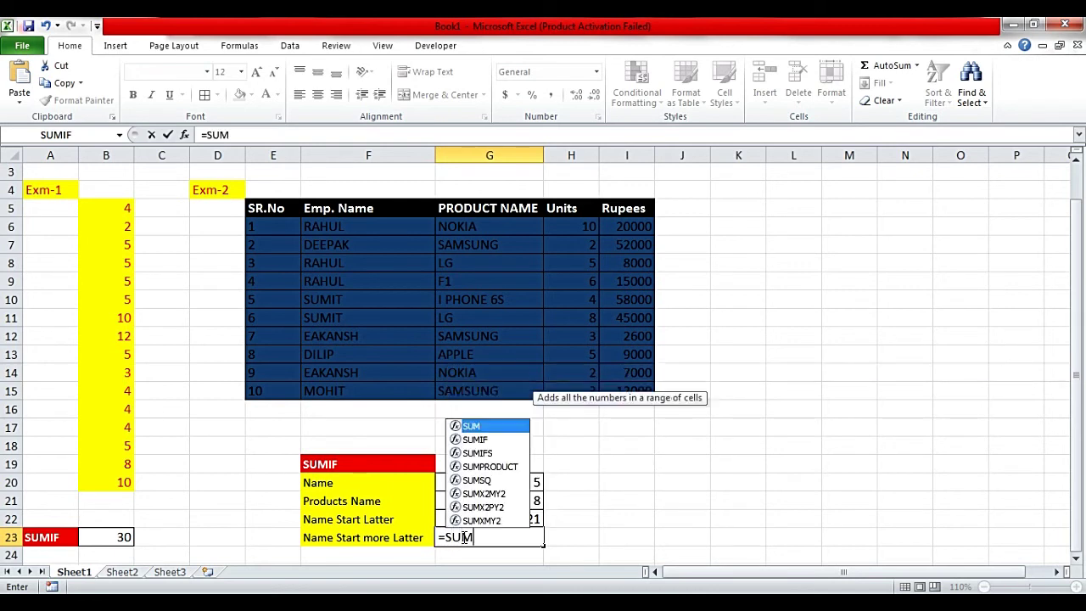
text(IF)
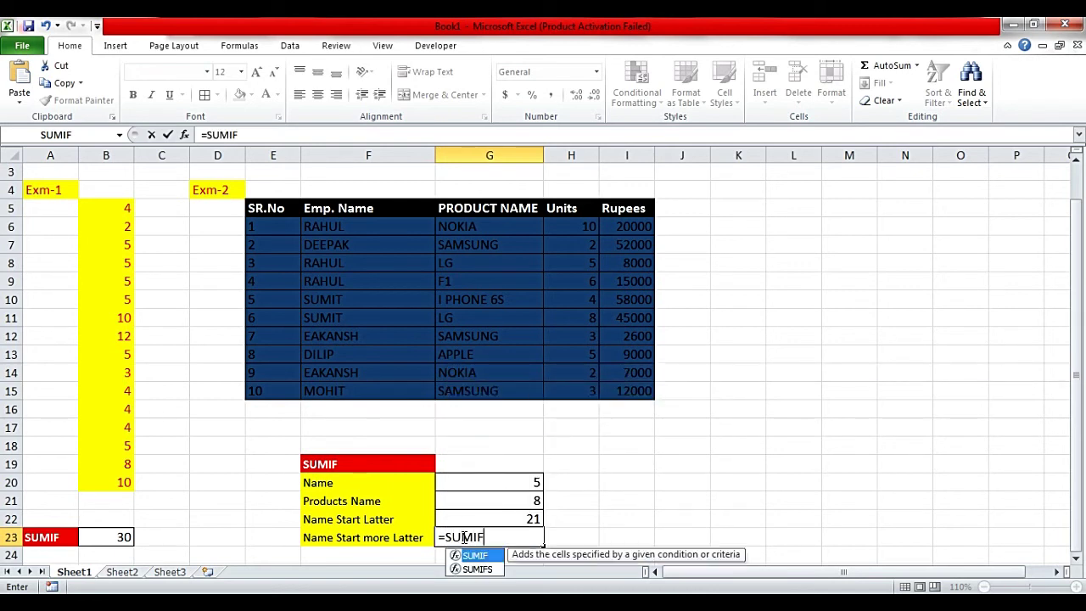
text(()
key(Up)
key(Up)
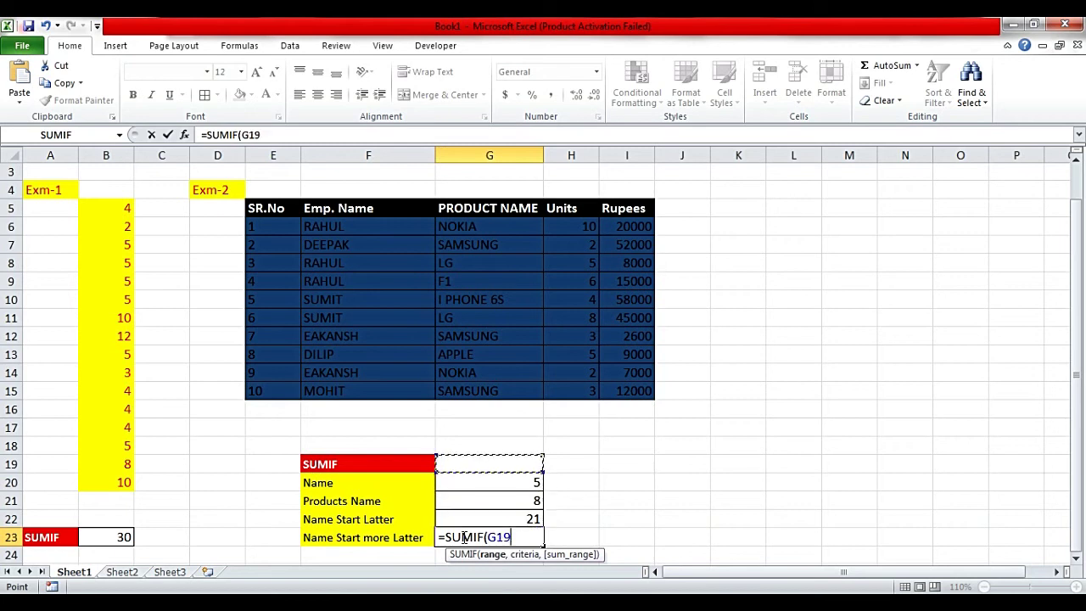
drag(332, 226, 345, 396)
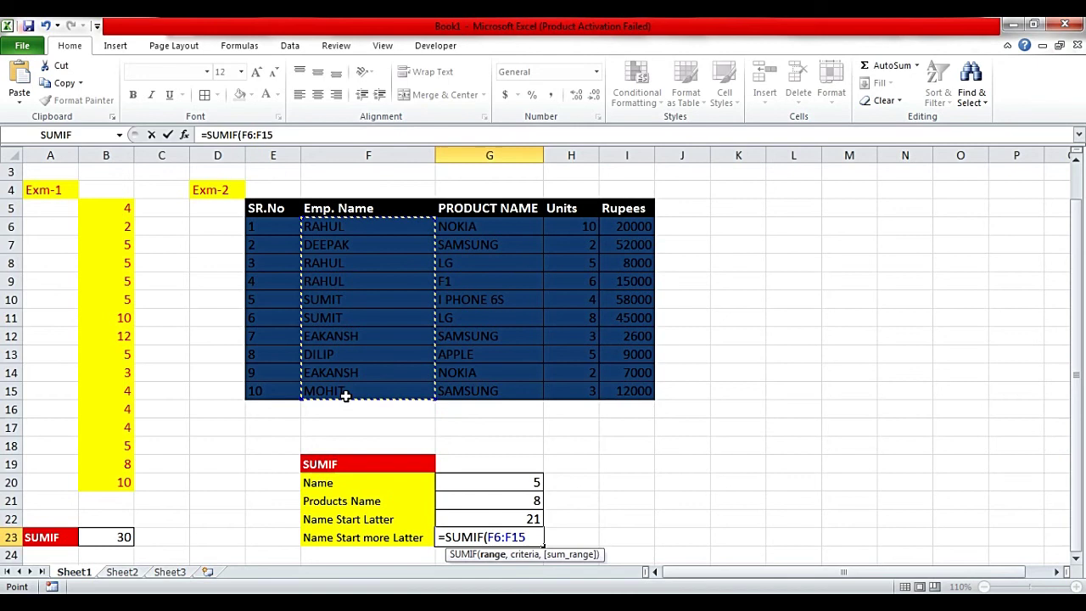
text(,")
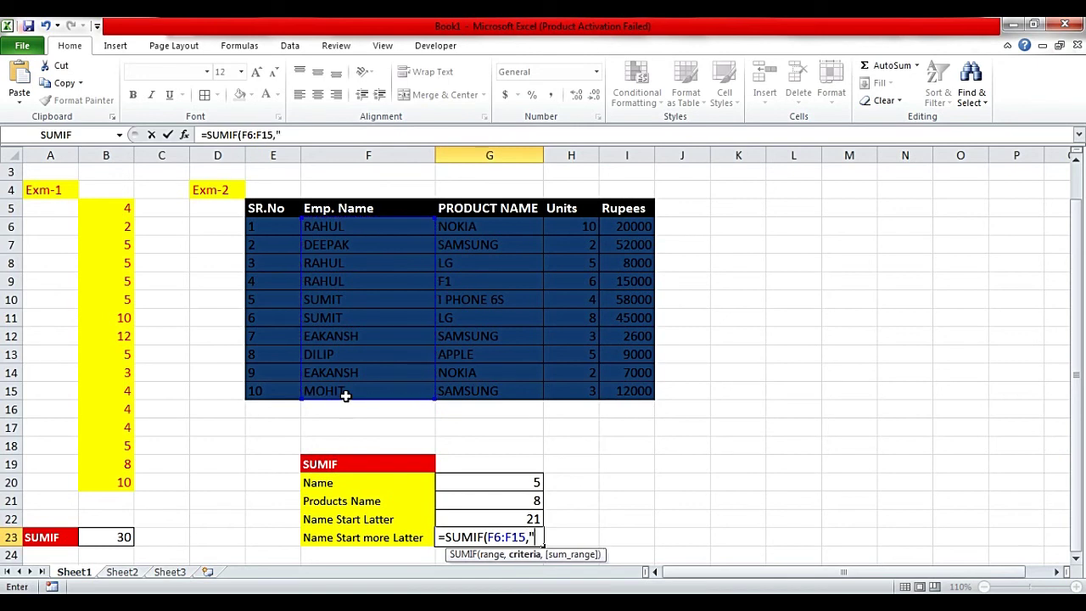
text(?)
text(????)
text(",)
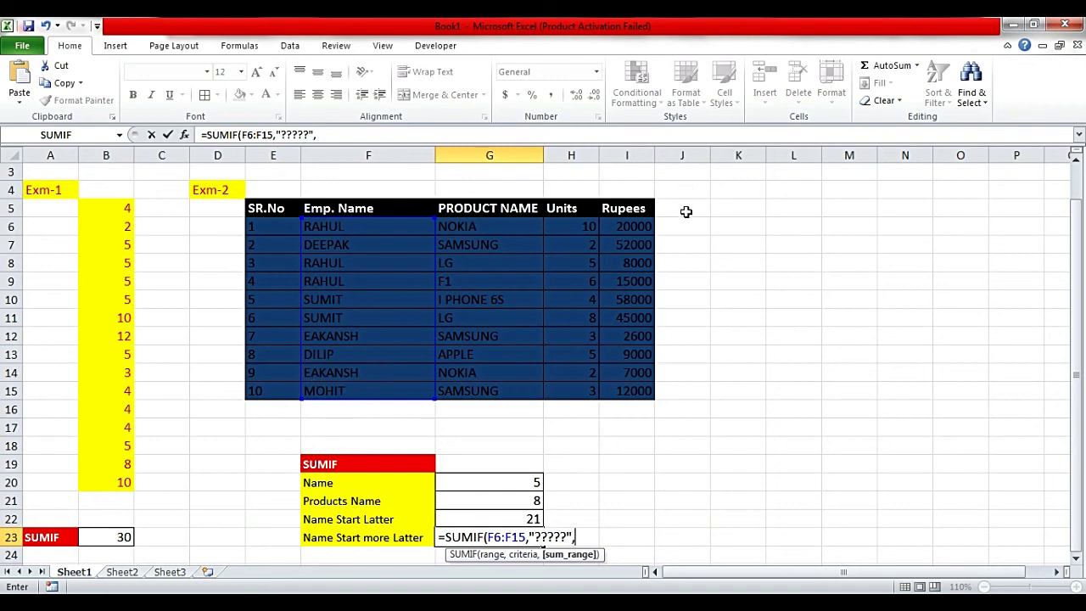
drag(627, 222, 616, 389)
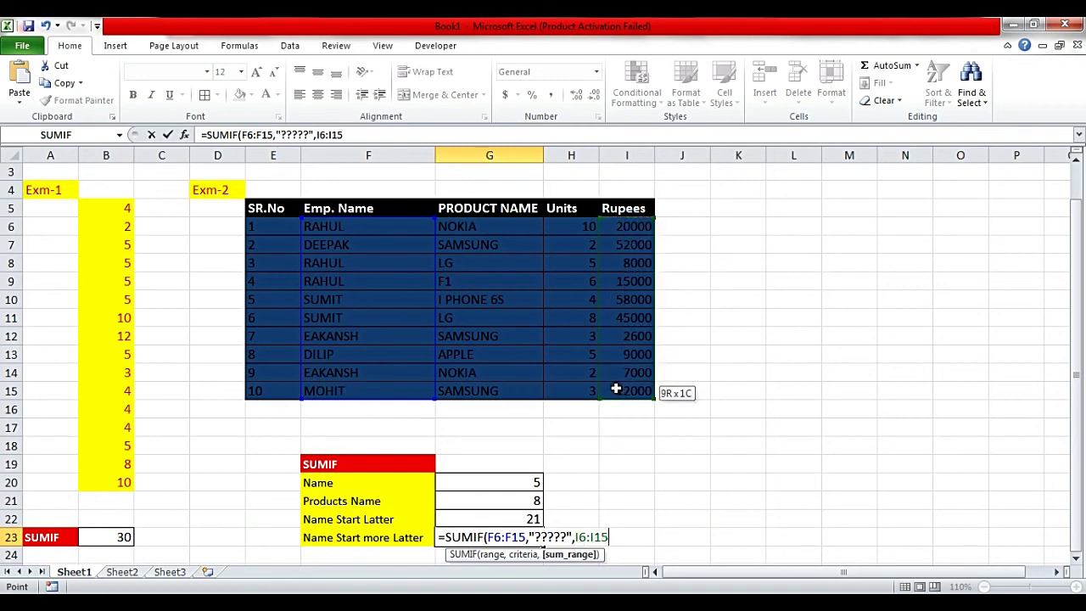
key(Return)
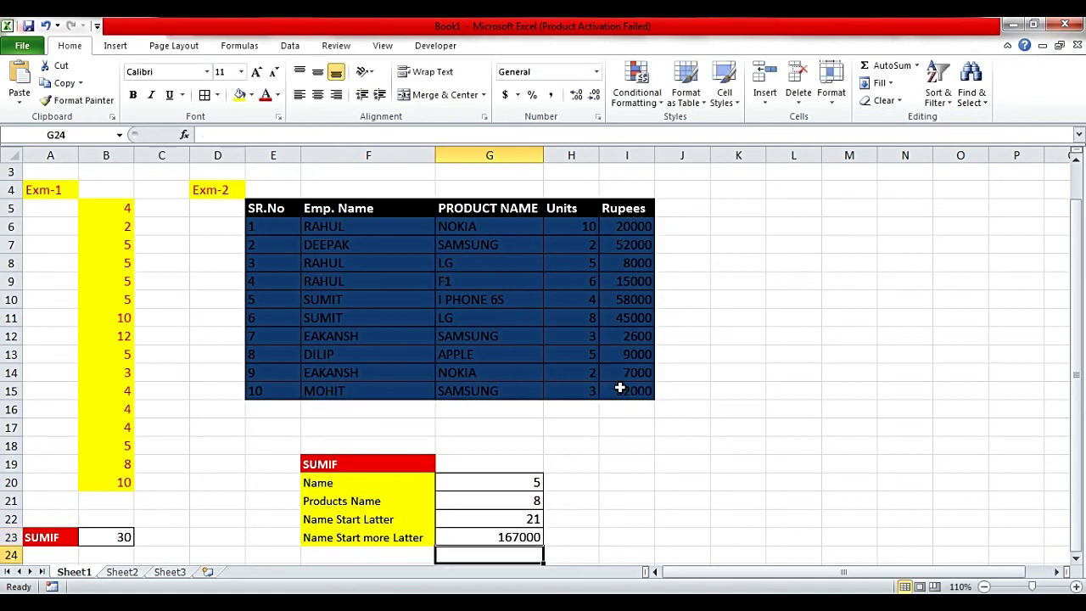
Apply Comma Style to G23 to show 167,000.00, then review the five-letter names in column F
click(521, 538)
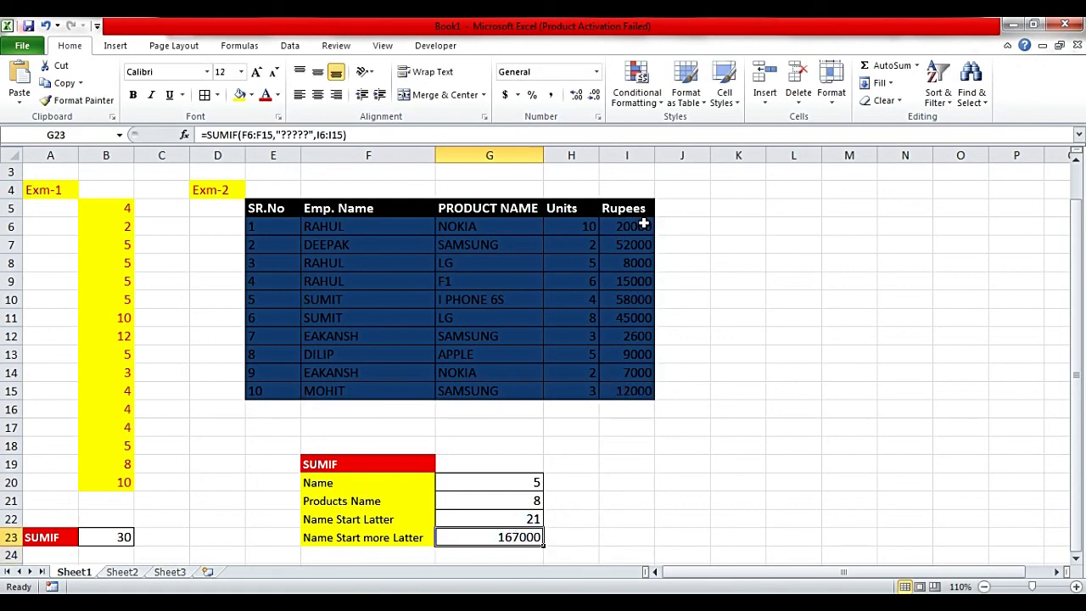
click(551, 95)
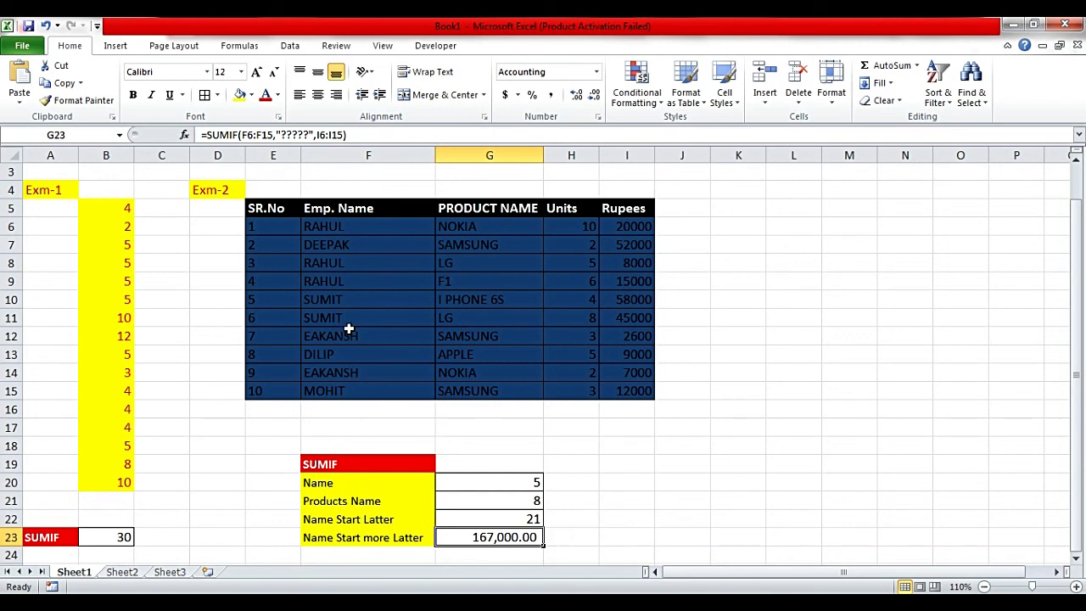
click(314, 227)
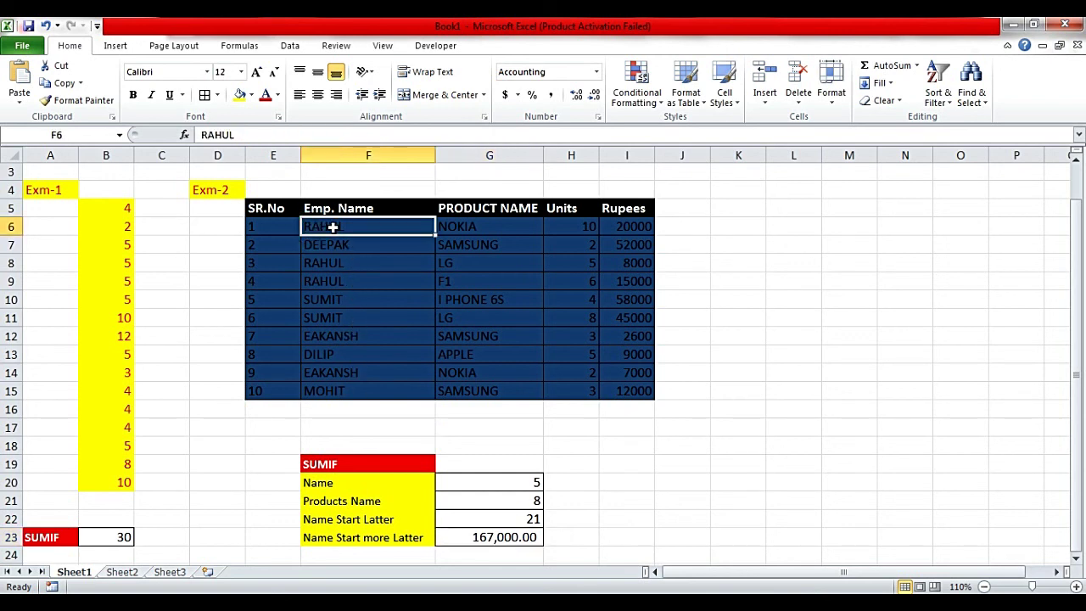
click(325, 268)
drag(320, 282, 321, 304)
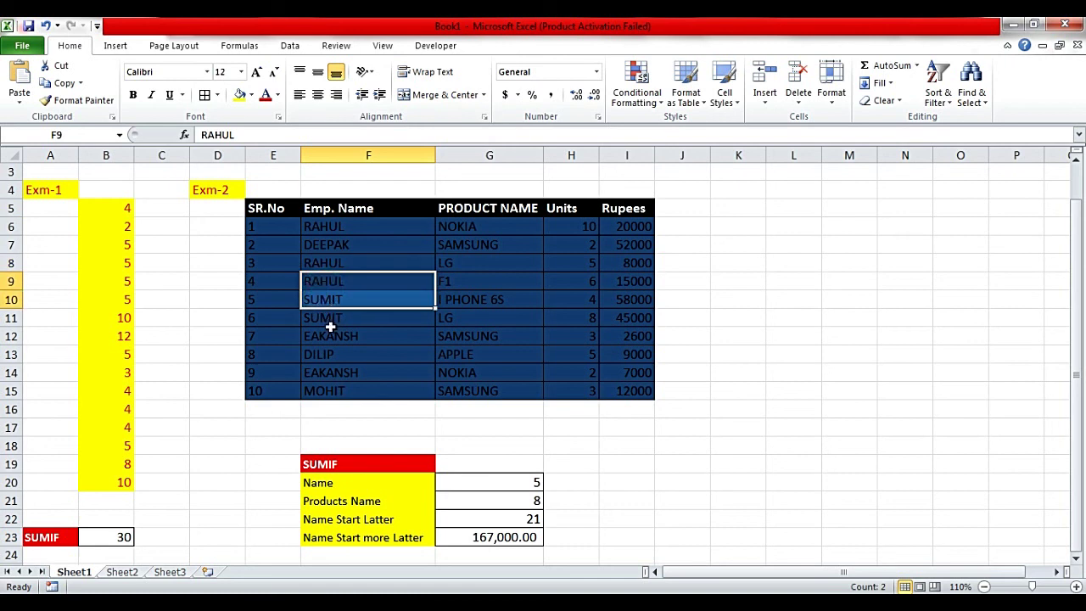
click(330, 331)
click(327, 357)
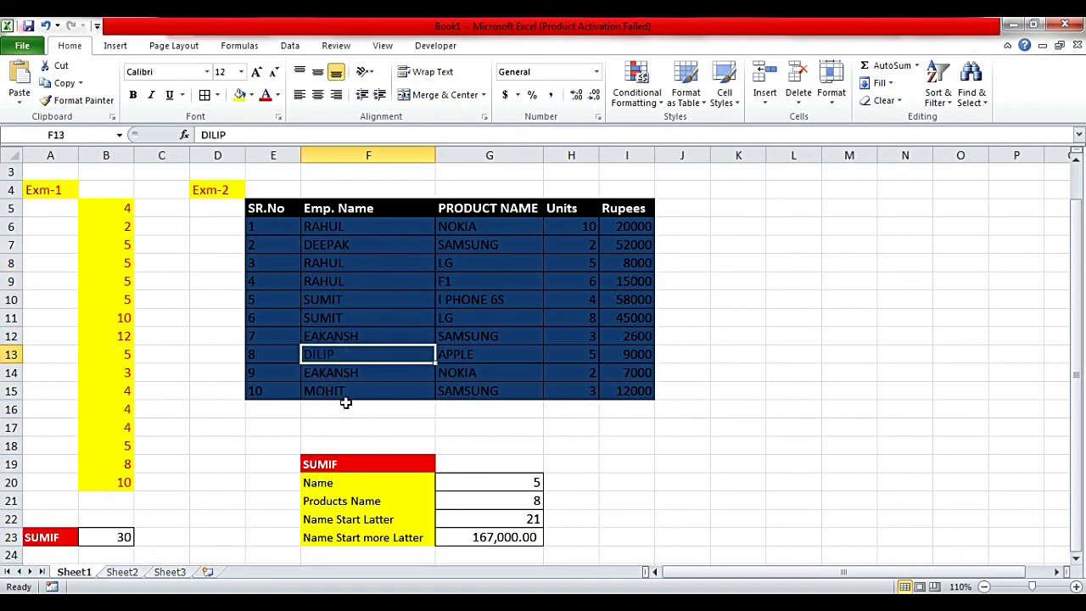
click(335, 394)
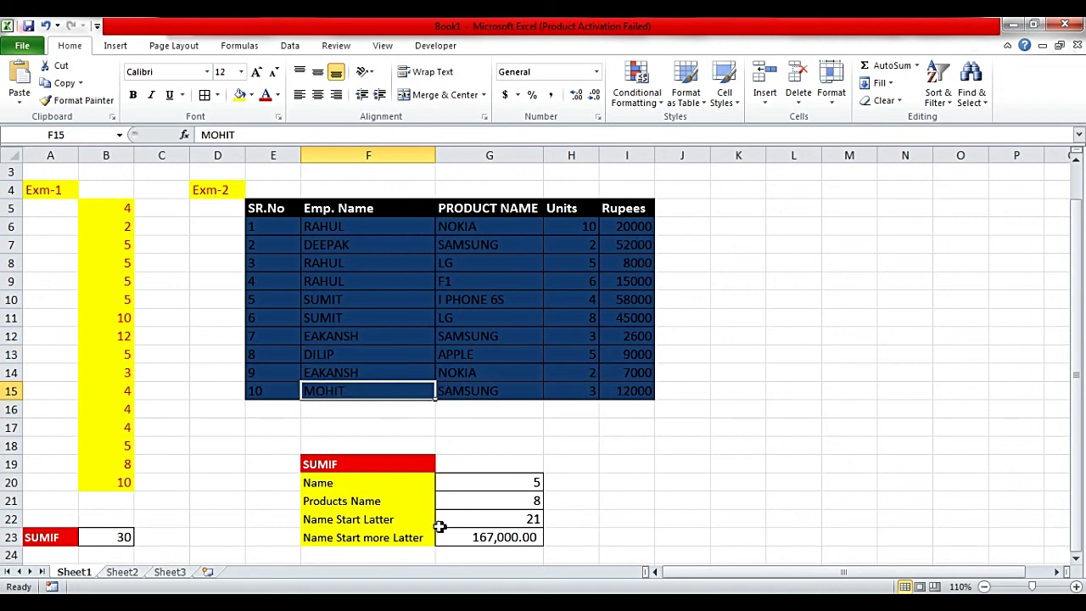
click(256, 488)
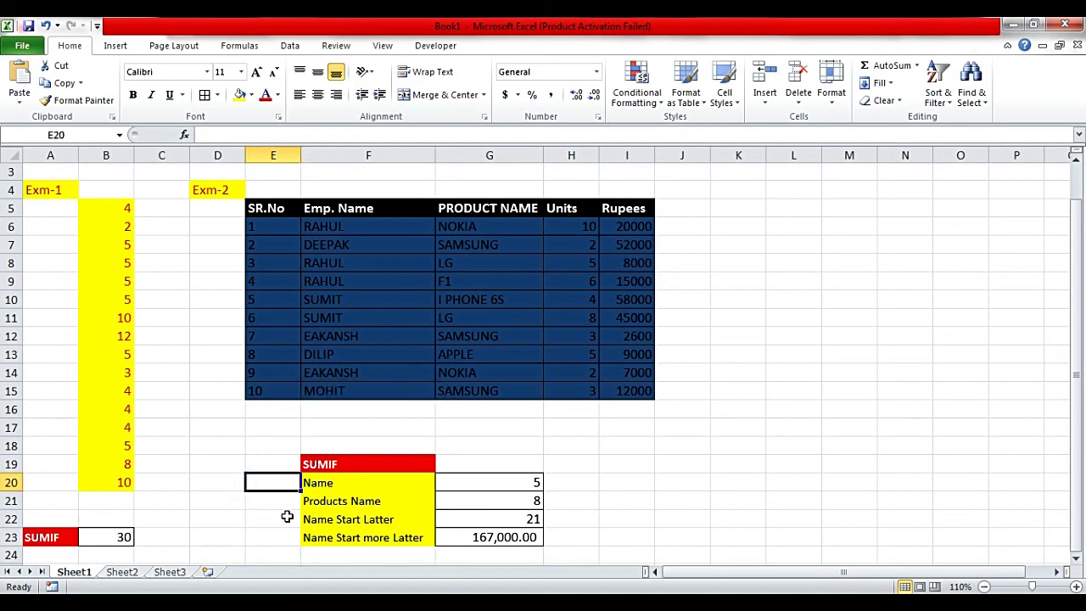